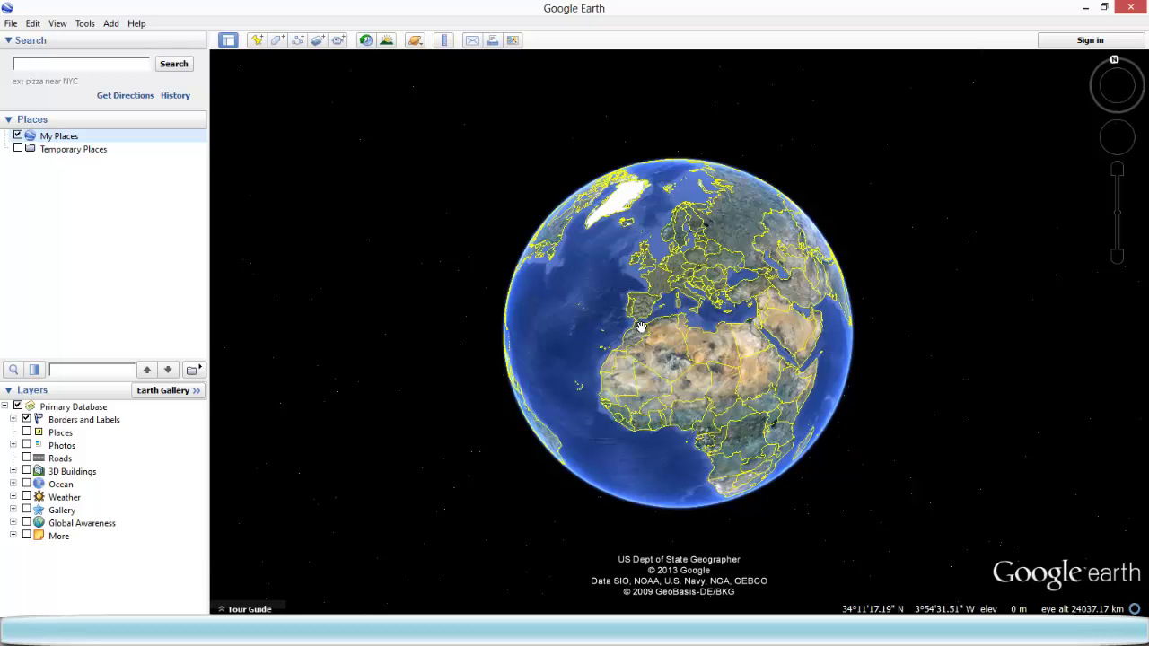
Fly from the whole globe into northern Morocco and centre the view on Targuist.
scroll(640, 325, up, 5)
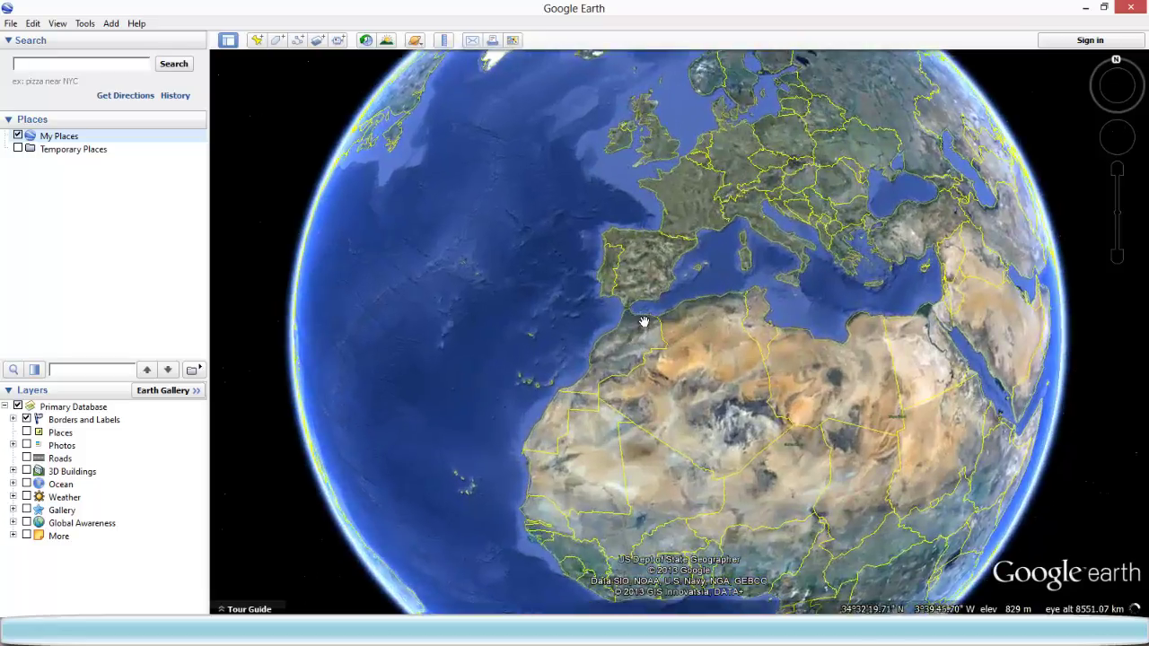
scroll(644, 321, up, 5)
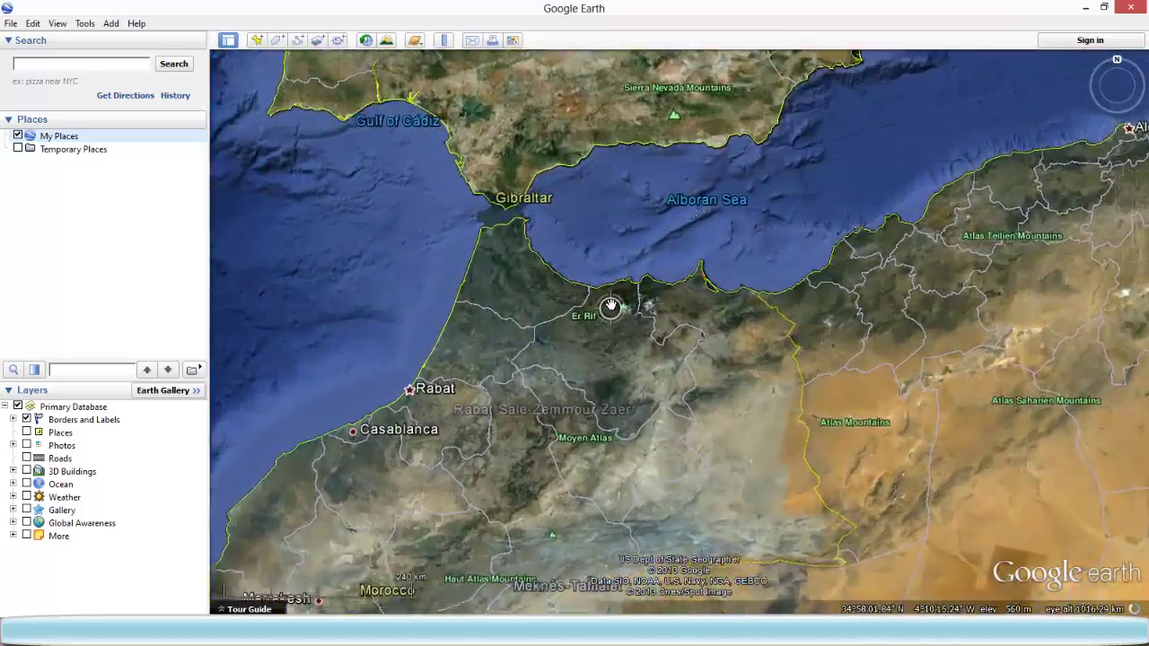
scroll(611, 307, up, 5)
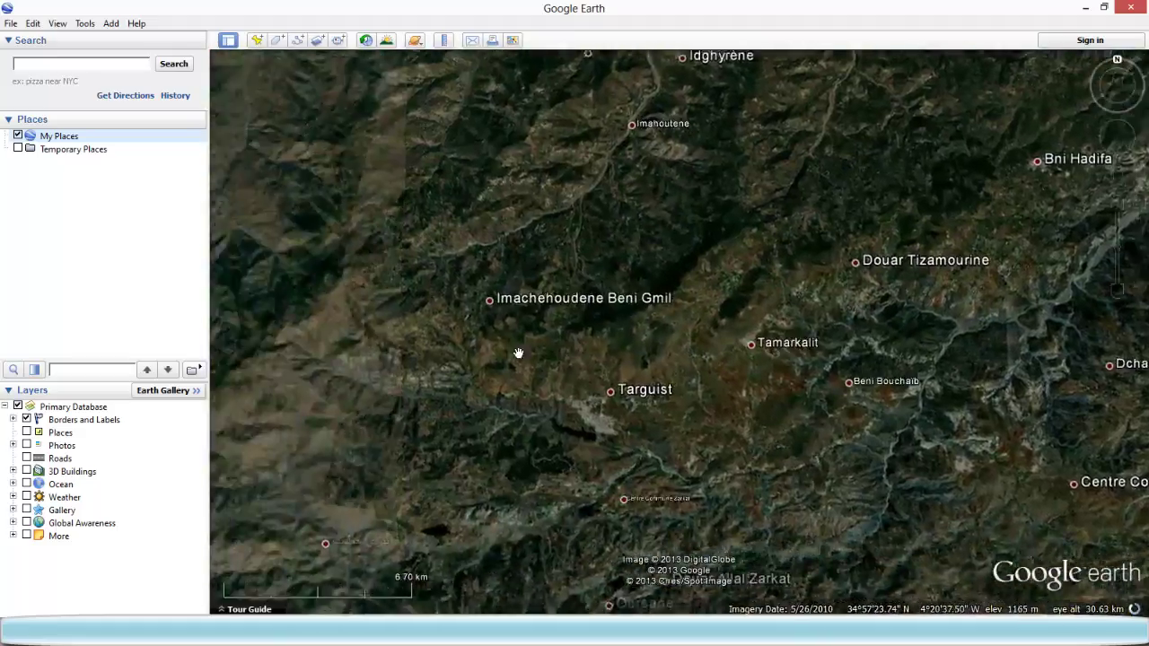
drag(517, 352, 703, 300)
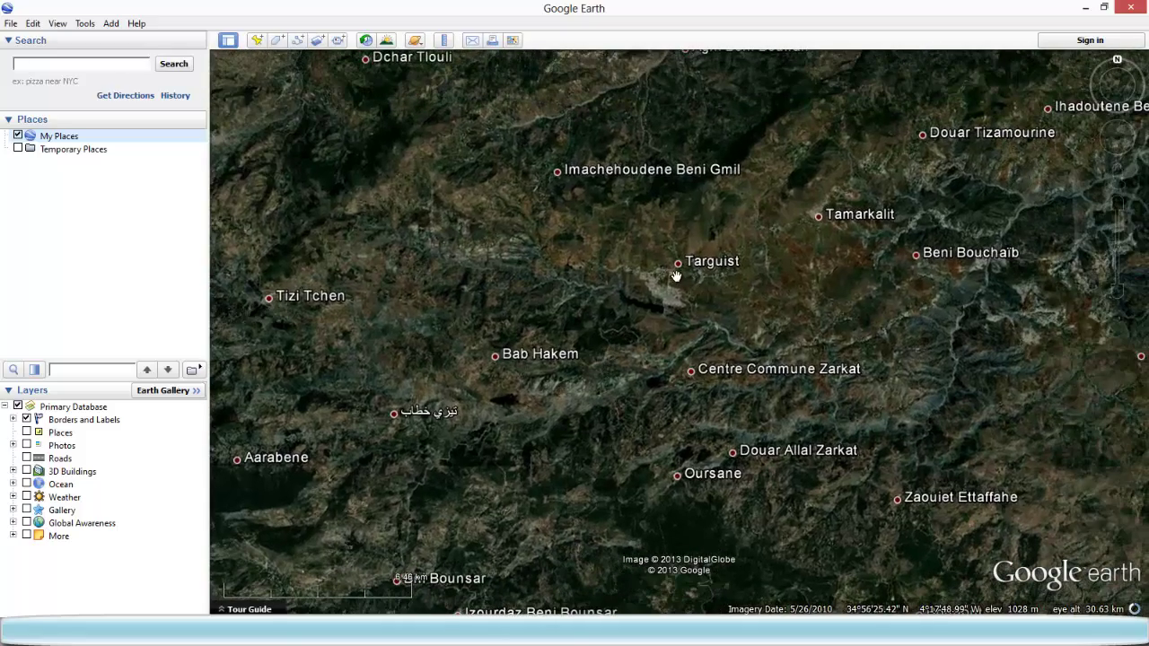
scroll(679, 269, up, 4)
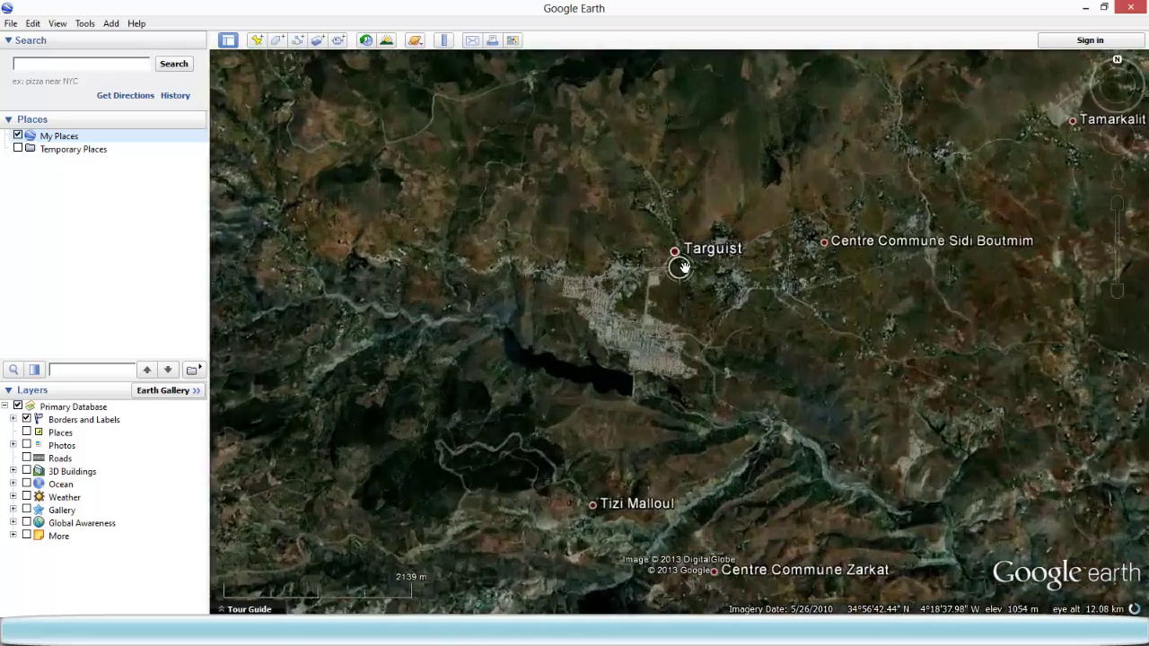
scroll(678, 248, up, 3)
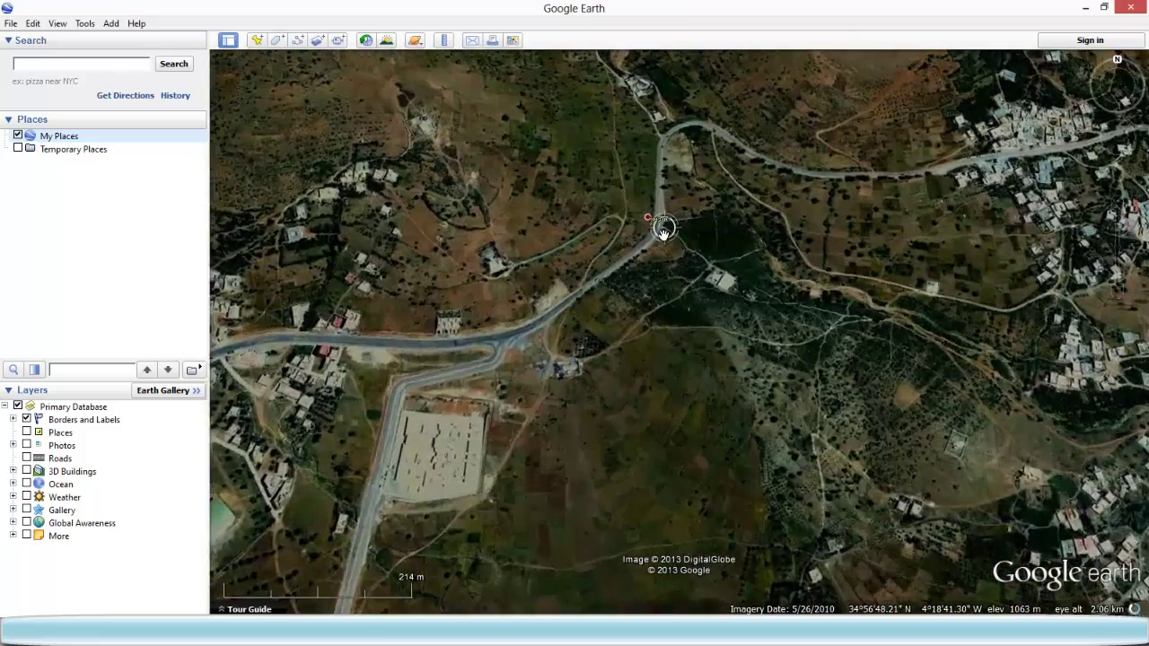
scroll(658, 235, down, 3)
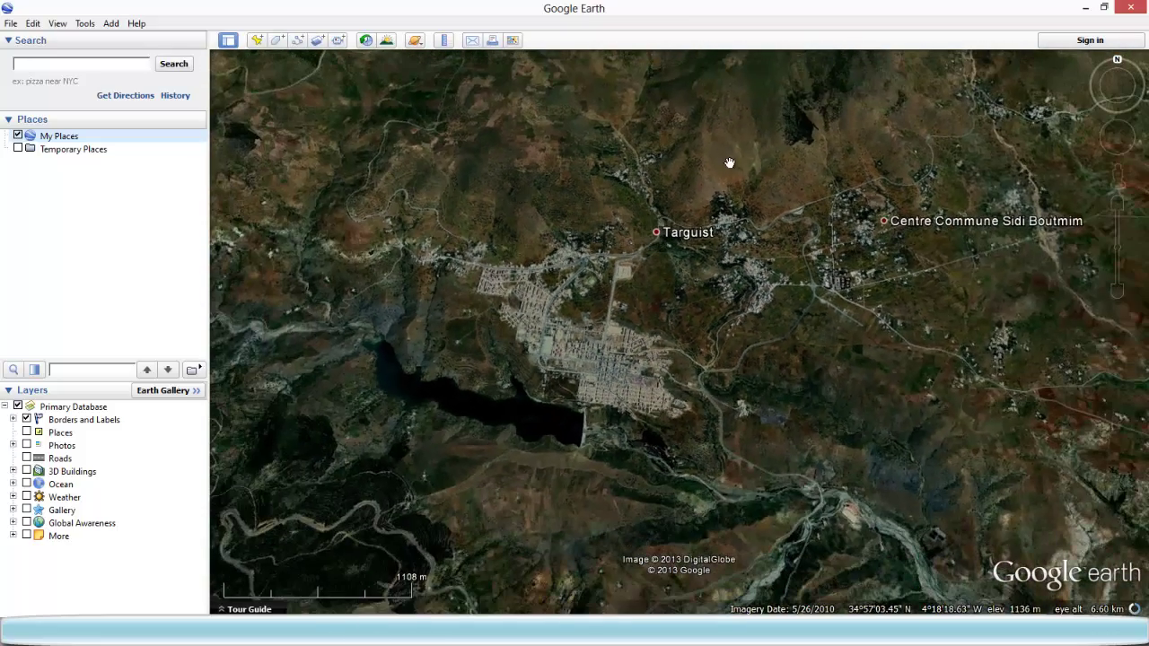
Zoom and pan to frame Targuist and the Rif hills north of it.
scroll(582, 278, down, 3)
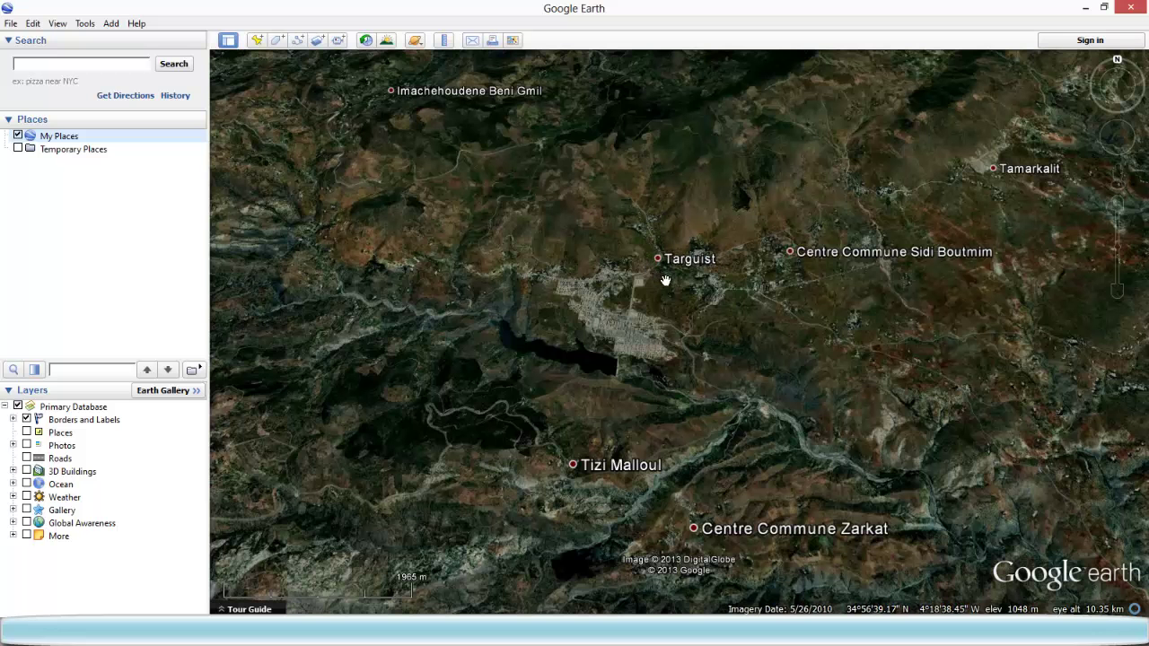
scroll(662, 286, up, 5)
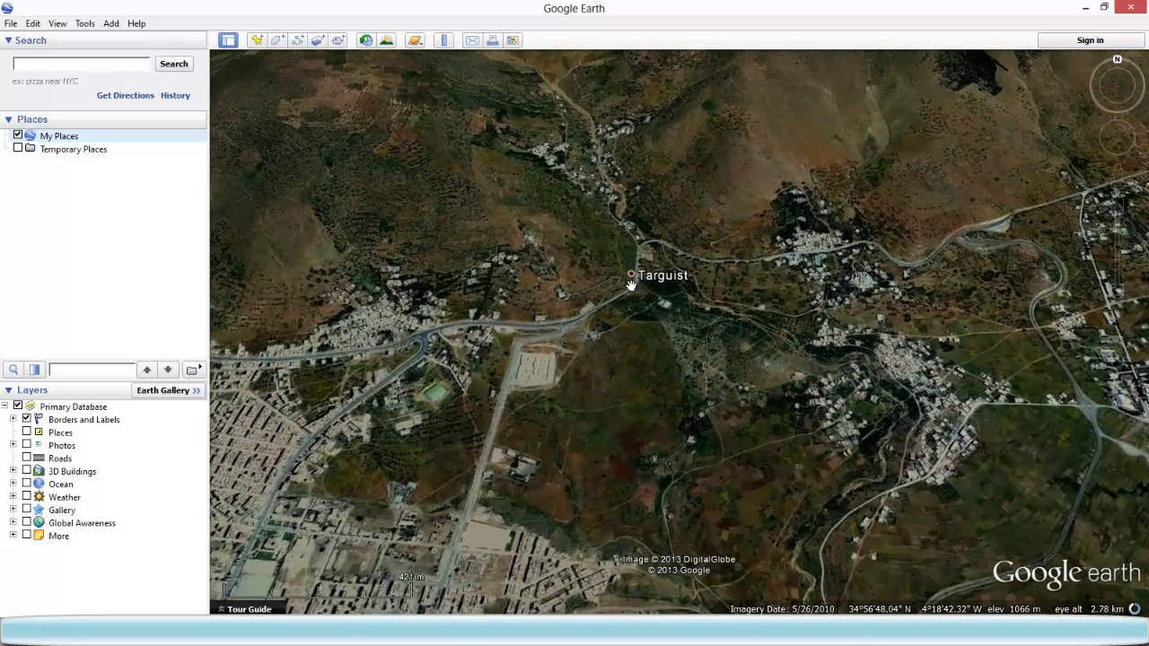
drag(638, 290, 835, 254)
double_click(835, 255)
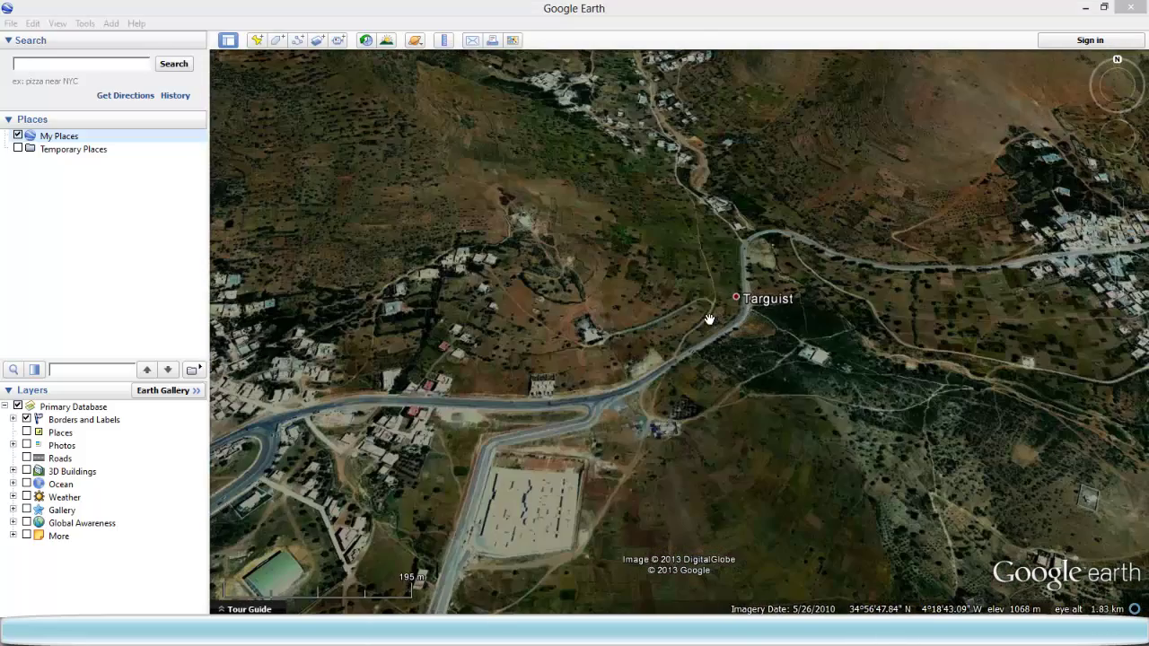
drag(675, 330, 717, 465)
scroll(803, 296, down, 2)
scroll(681, 372, down, 2)
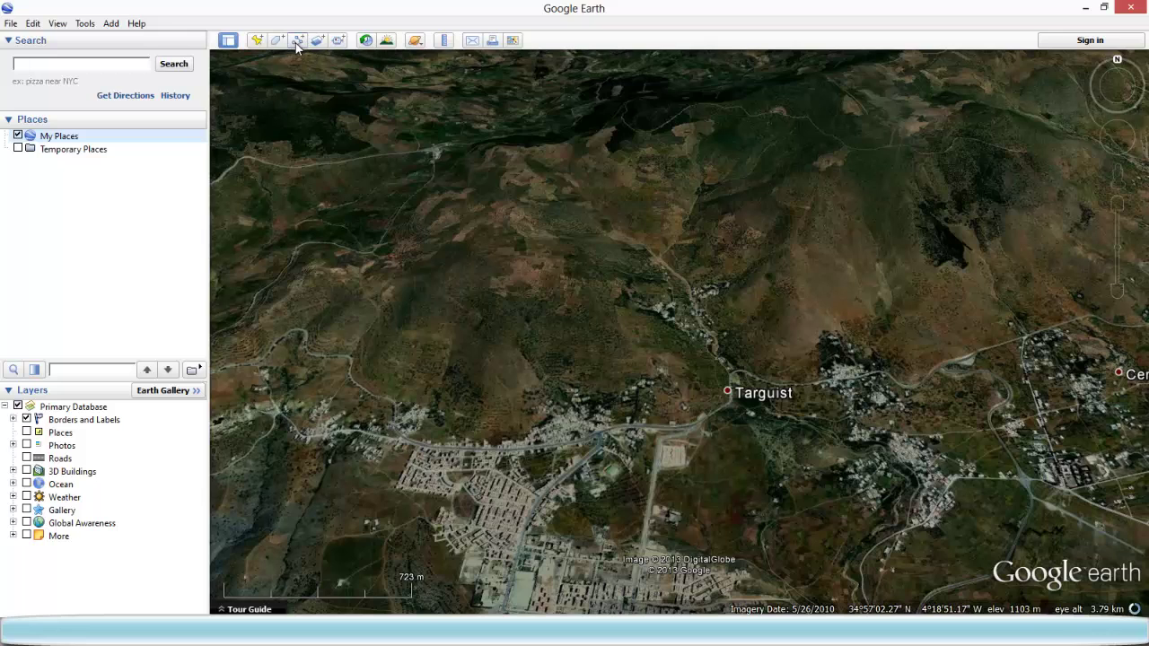
Start a new path named 'Morocco Hiking Trip' and move its dialog to the left edge.
click(298, 44)
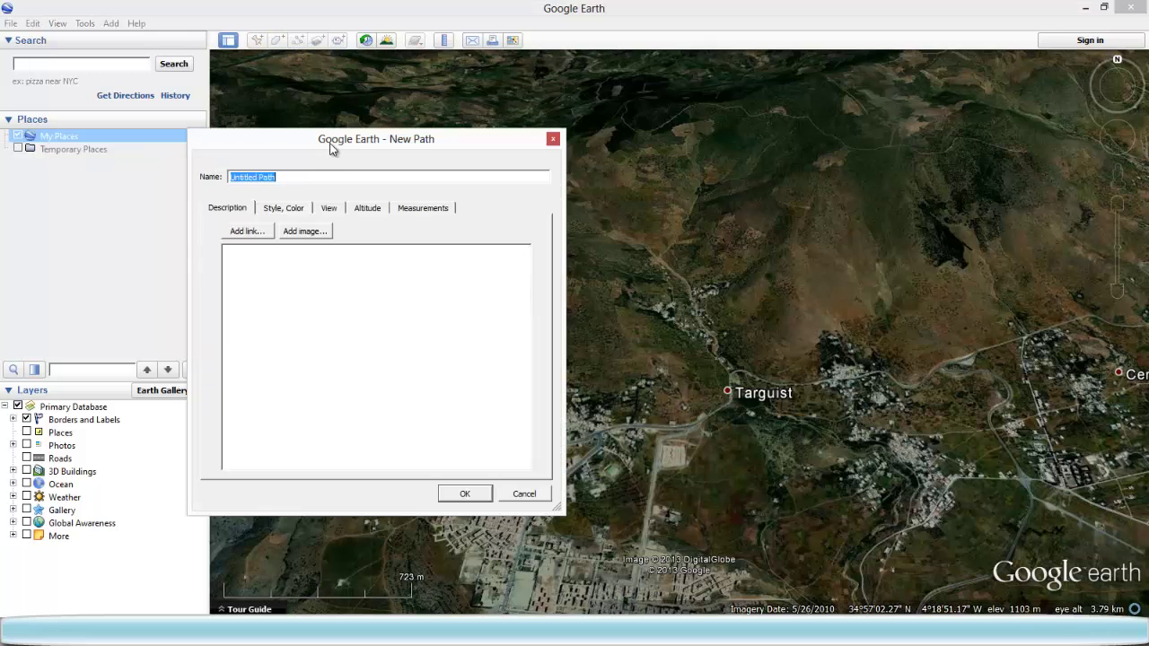
drag(329, 143, 324, 178)
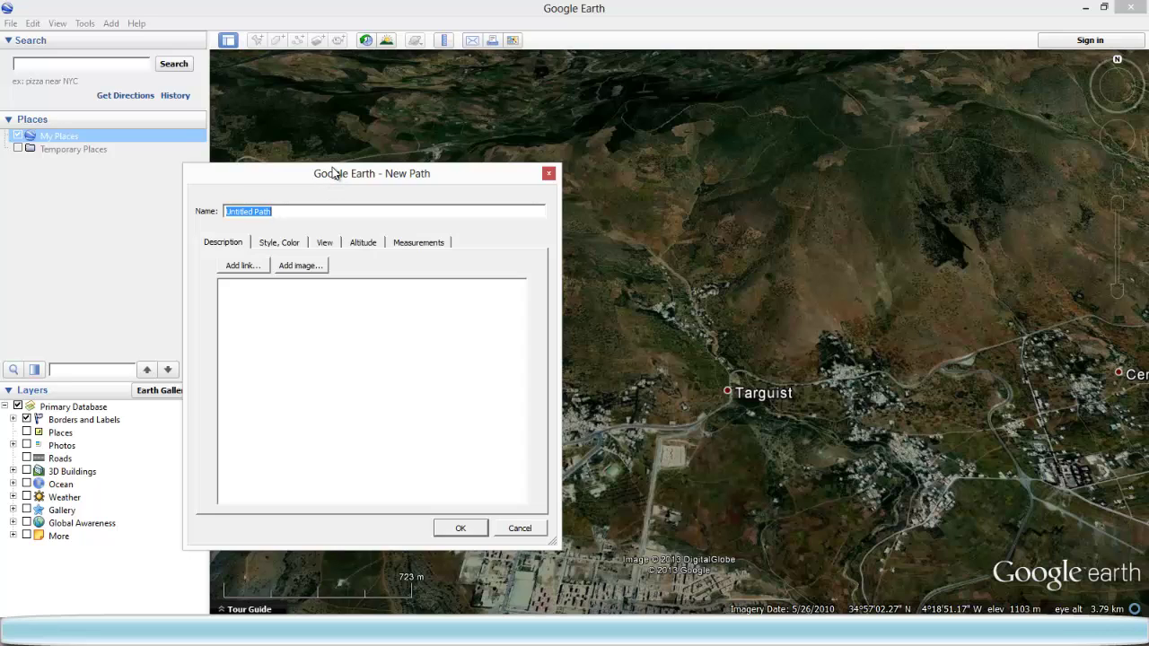
text(Morocco Hiking Trip)
drag(338, 179, 192, 157)
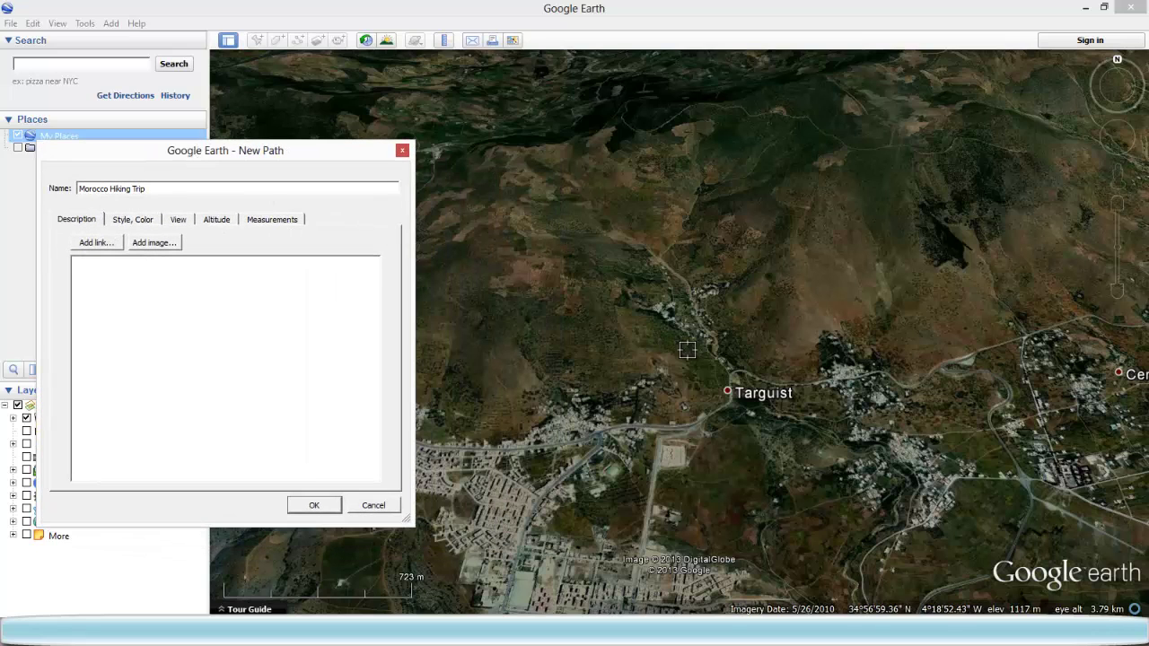
drag(332, 160, 215, 151)
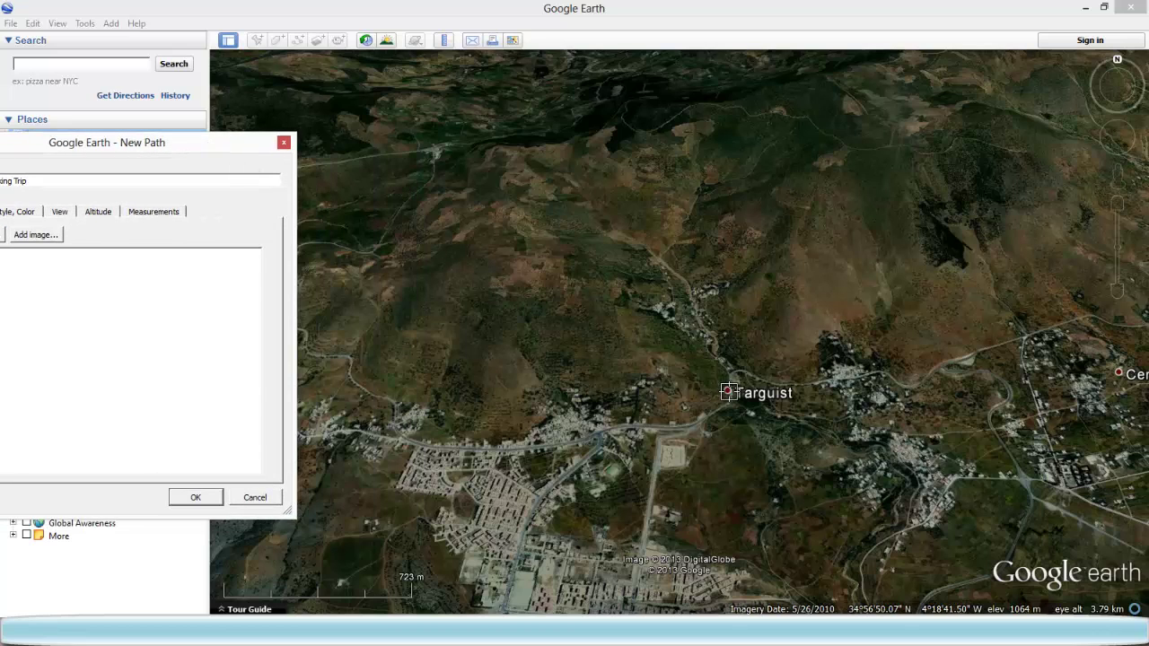
click(729, 396)
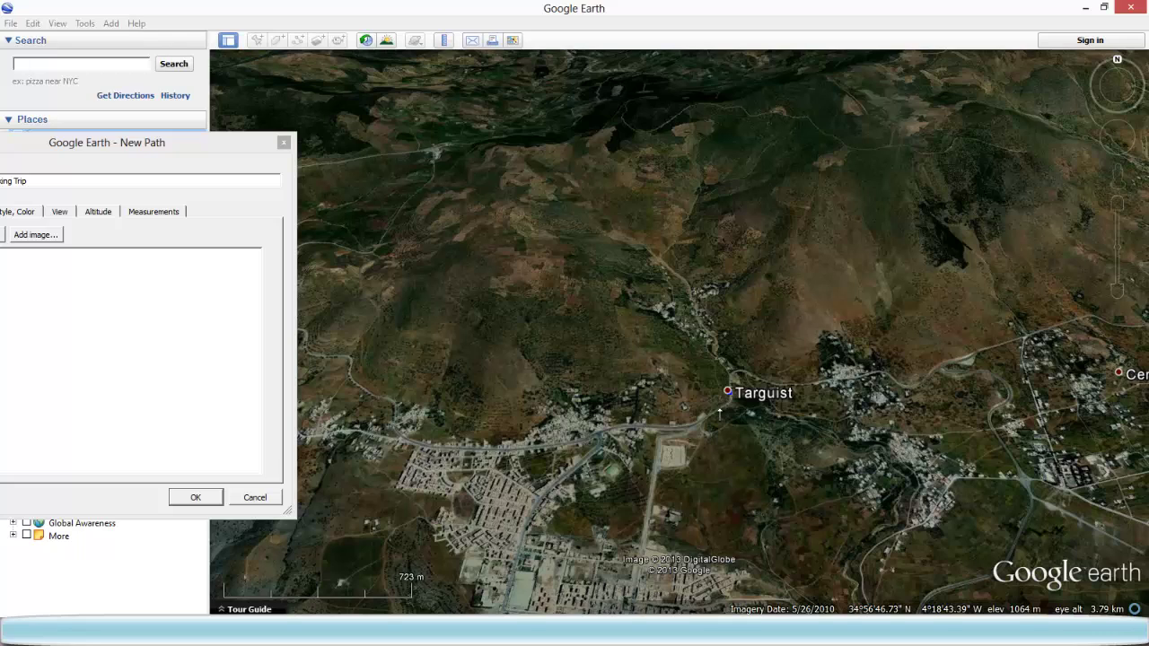
Trace the path west and northwest from Targuist onto the hillside.
mouse_move(706, 412)
mouse_down()
mouse_move(592, 442)
mouse_move(439, 451)
mouse_move(406, 436)
mouse_move(382, 391)
mouse_up()
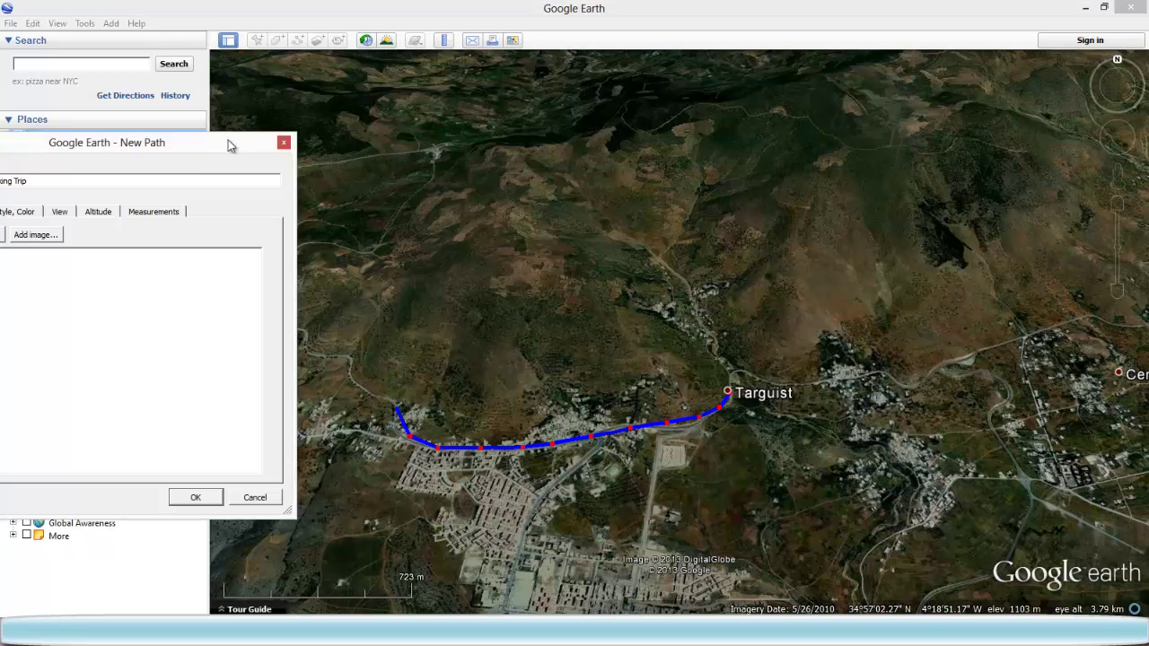
drag(237, 145, 105, 145)
click(348, 371)
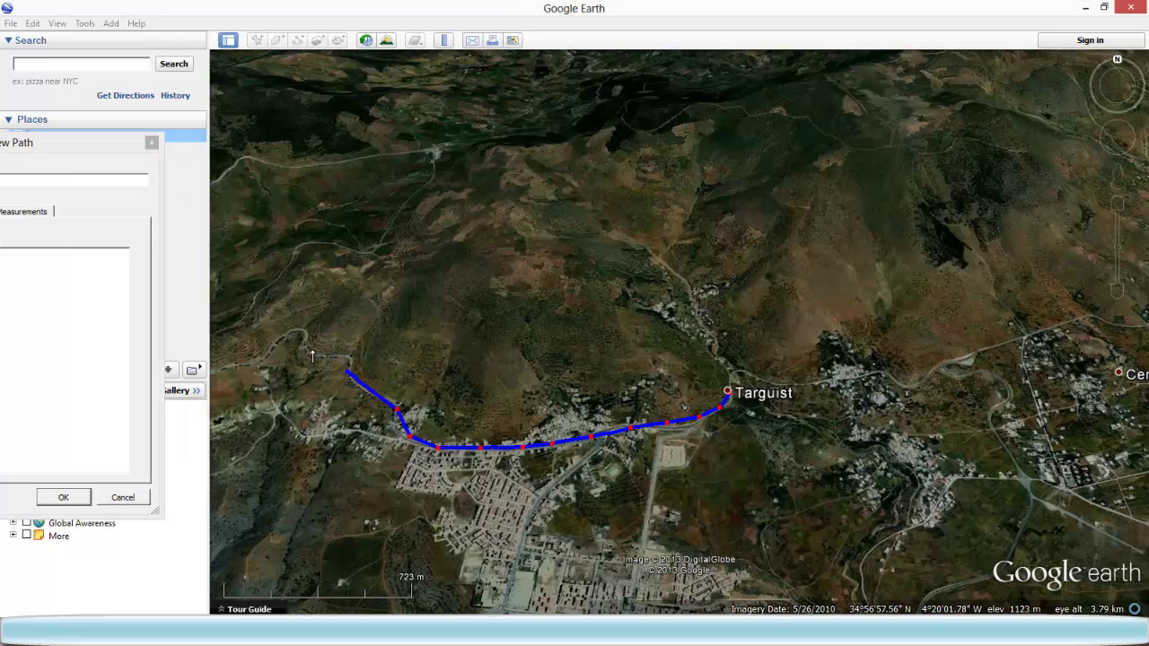
click(309, 348)
click(290, 332)
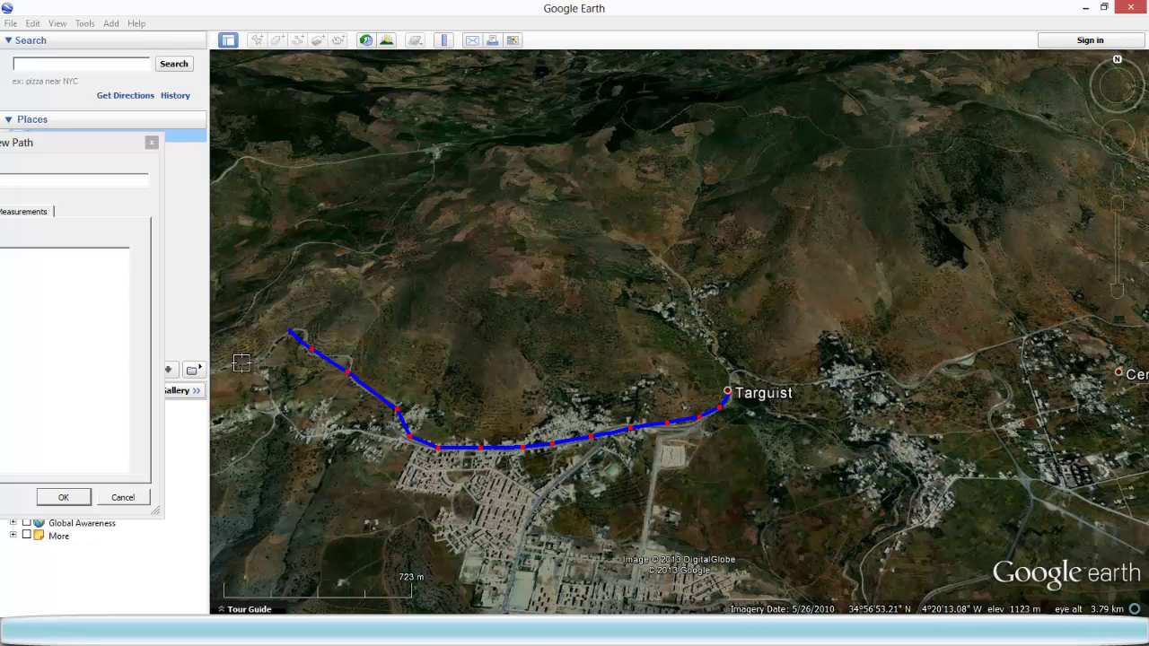
key(Left)
click(360, 364)
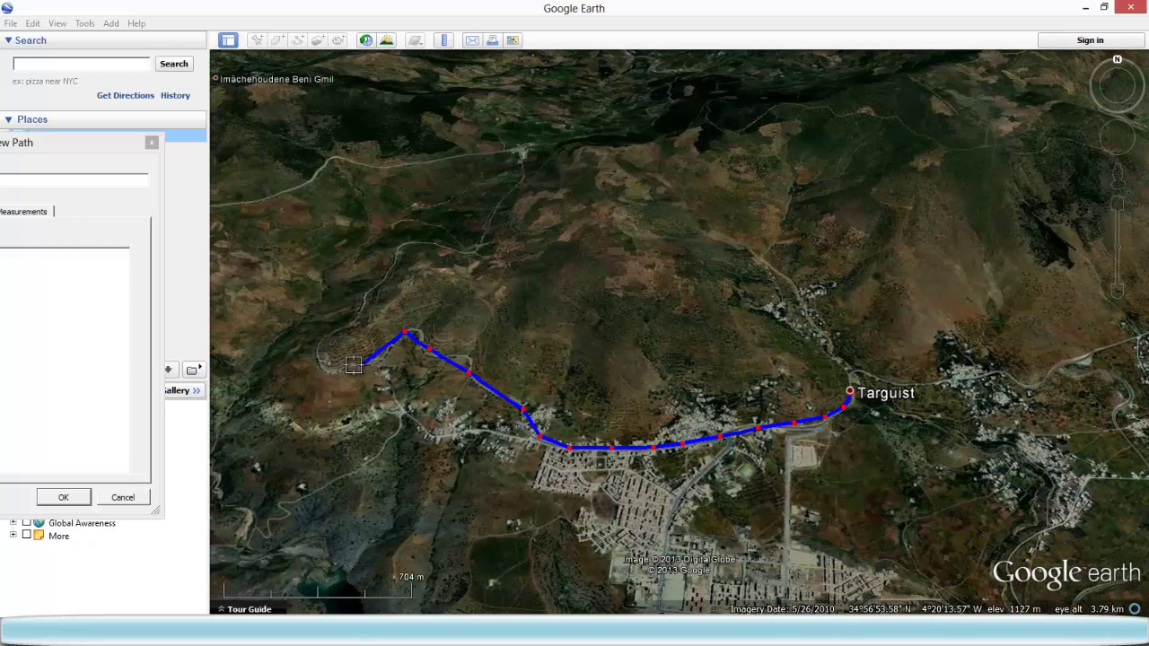
click(329, 357)
Continue the path north up the slope to the ridge road.
click(332, 325)
click(371, 293)
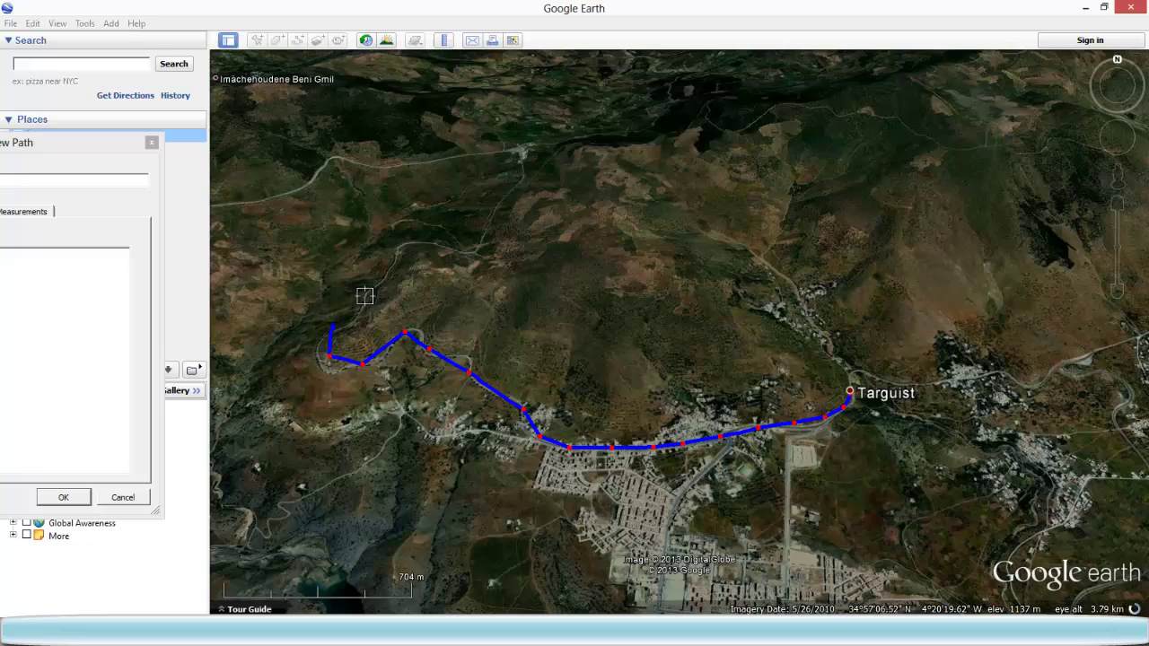
click(400, 250)
click(438, 243)
click(480, 251)
click(507, 189)
click(526, 157)
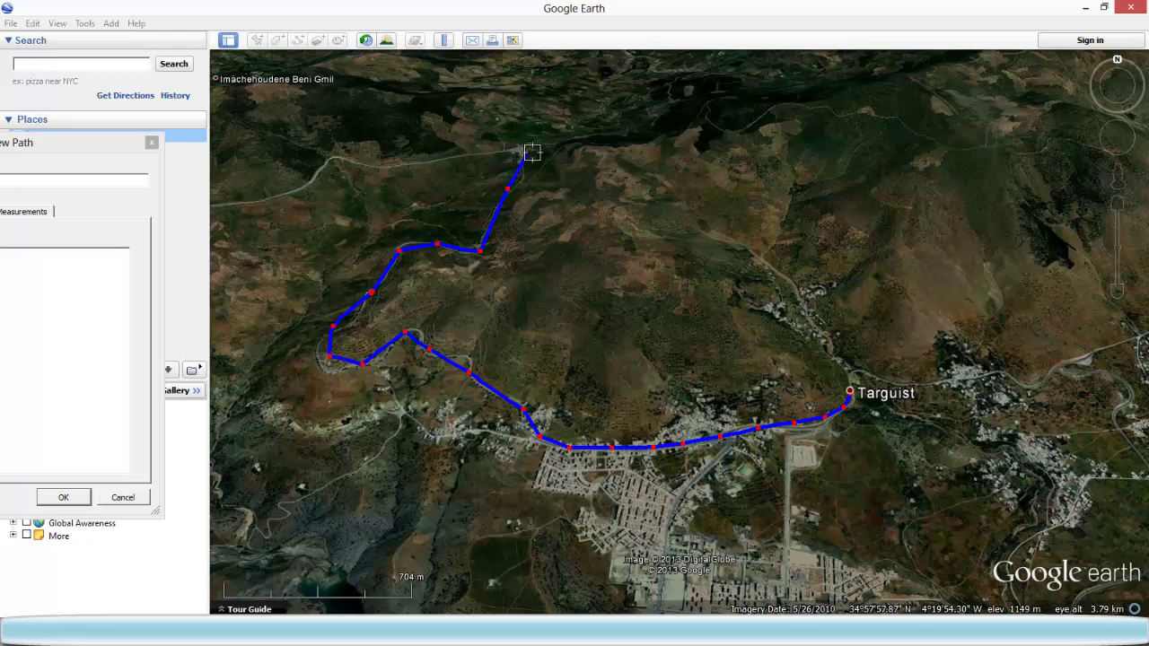
click(550, 152)
Bring the path down the eastern slope, closing the loop back at Targuist.
click(584, 177)
click(612, 220)
click(625, 239)
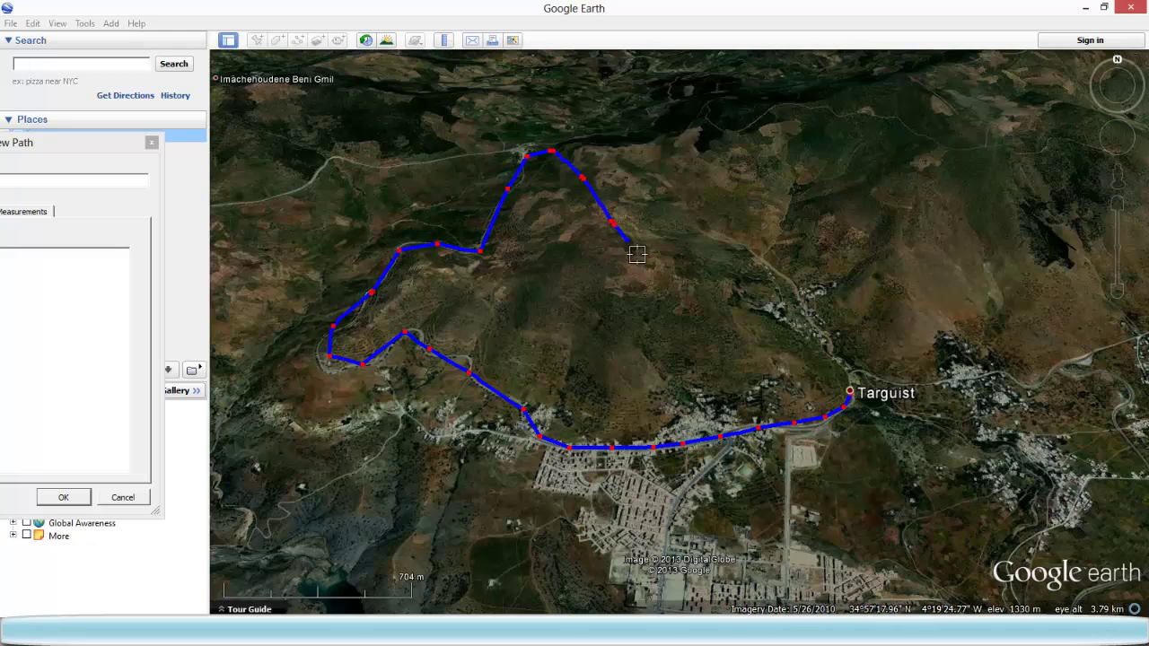
click(653, 264)
click(679, 274)
click(696, 289)
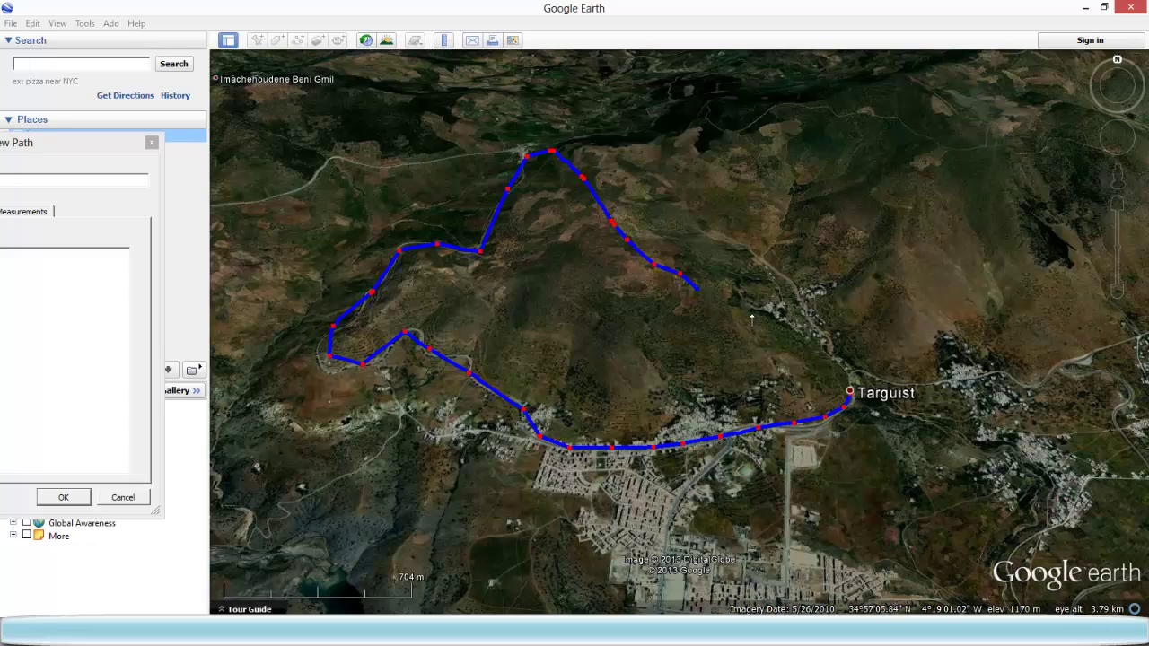
click(752, 313)
click(787, 336)
click(806, 352)
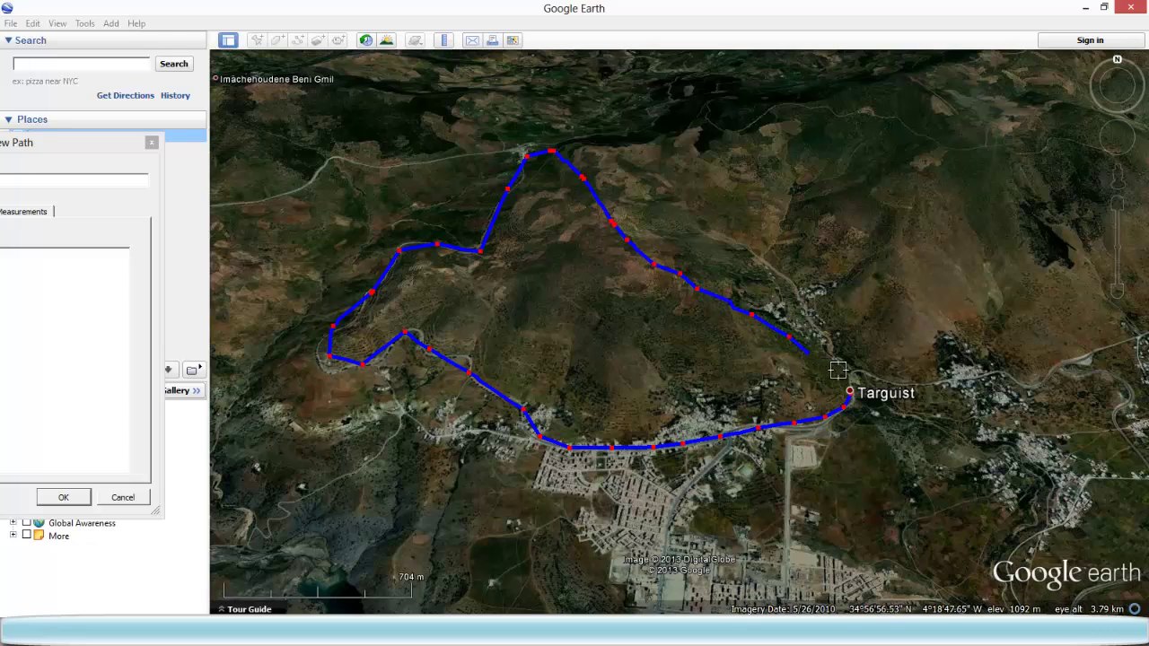
click(844, 370)
click(850, 371)
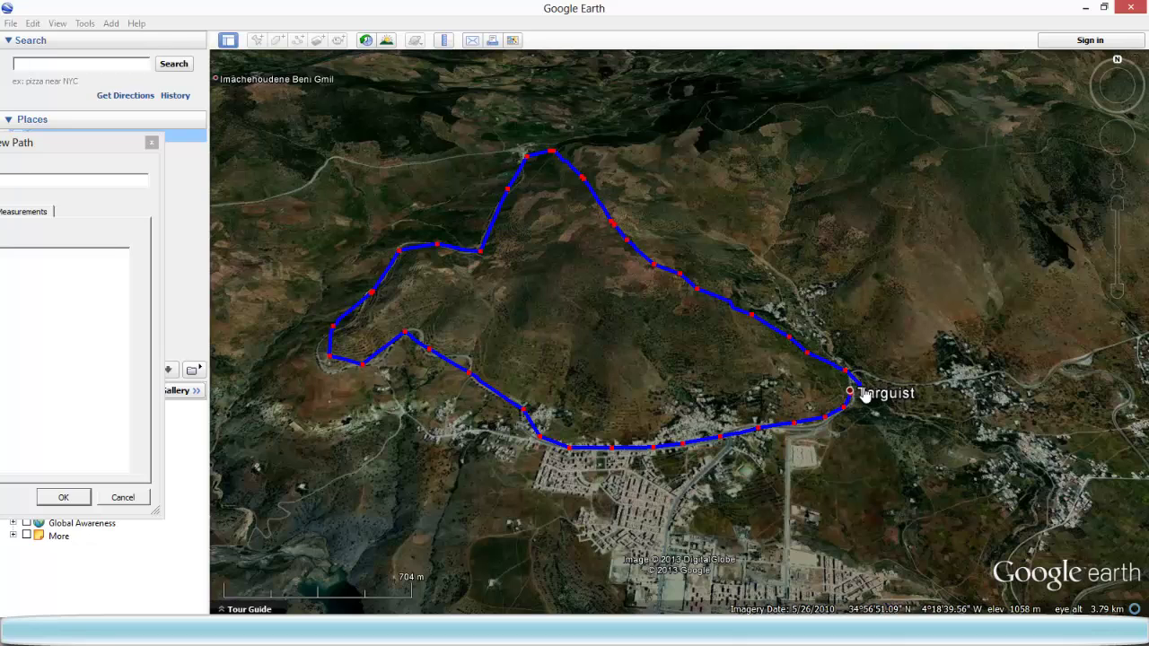
drag(109, 153, 403, 150)
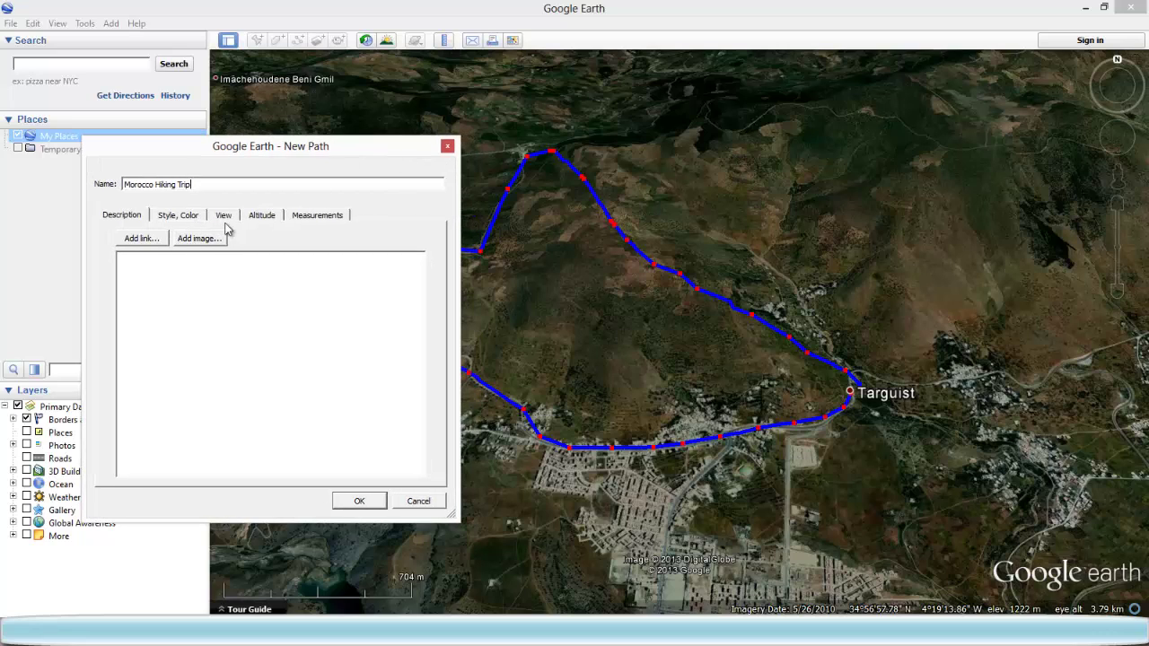
Style the path as a dark green line of width 4.0 and save it to My Places.
click(184, 217)
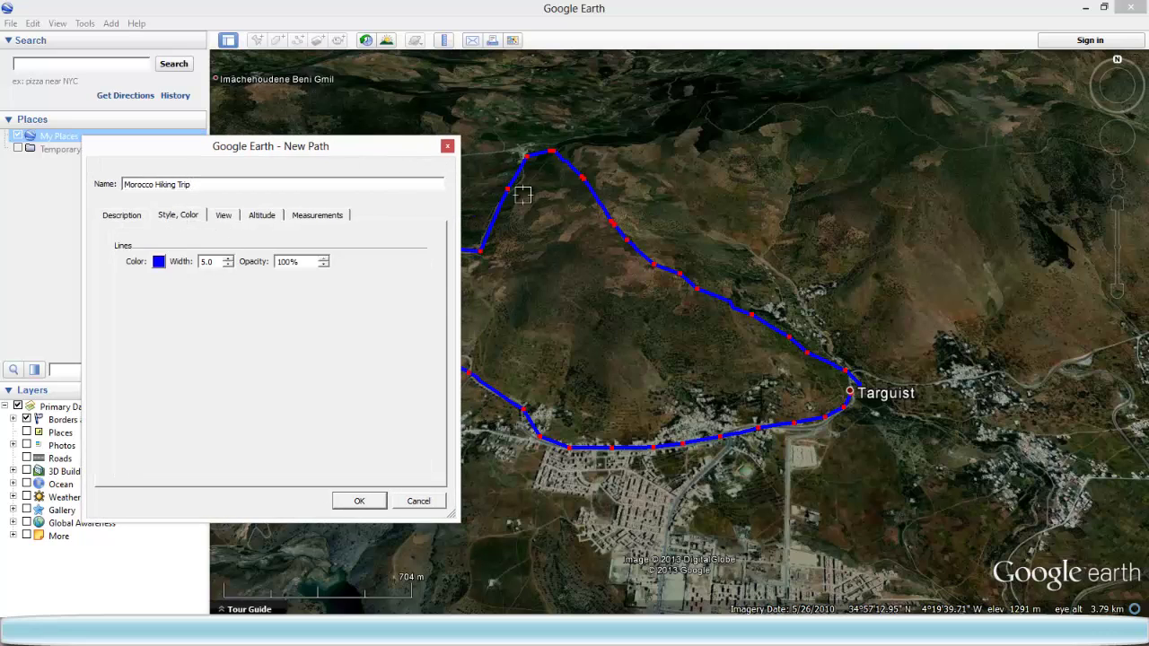
click(228, 266)
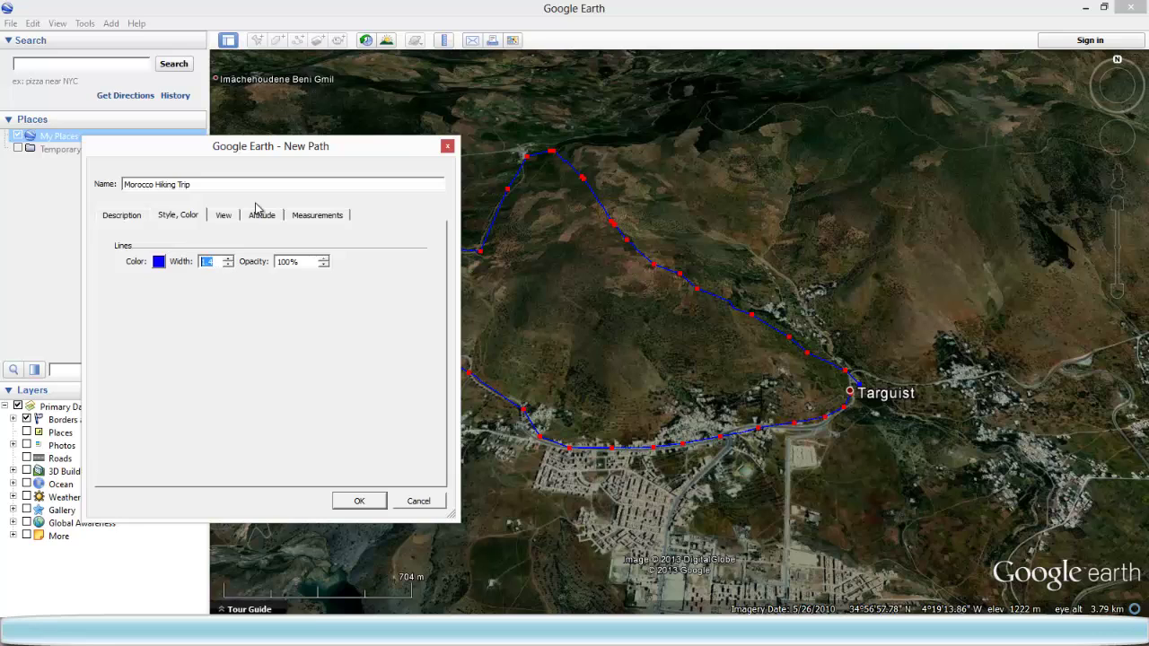
text(4)
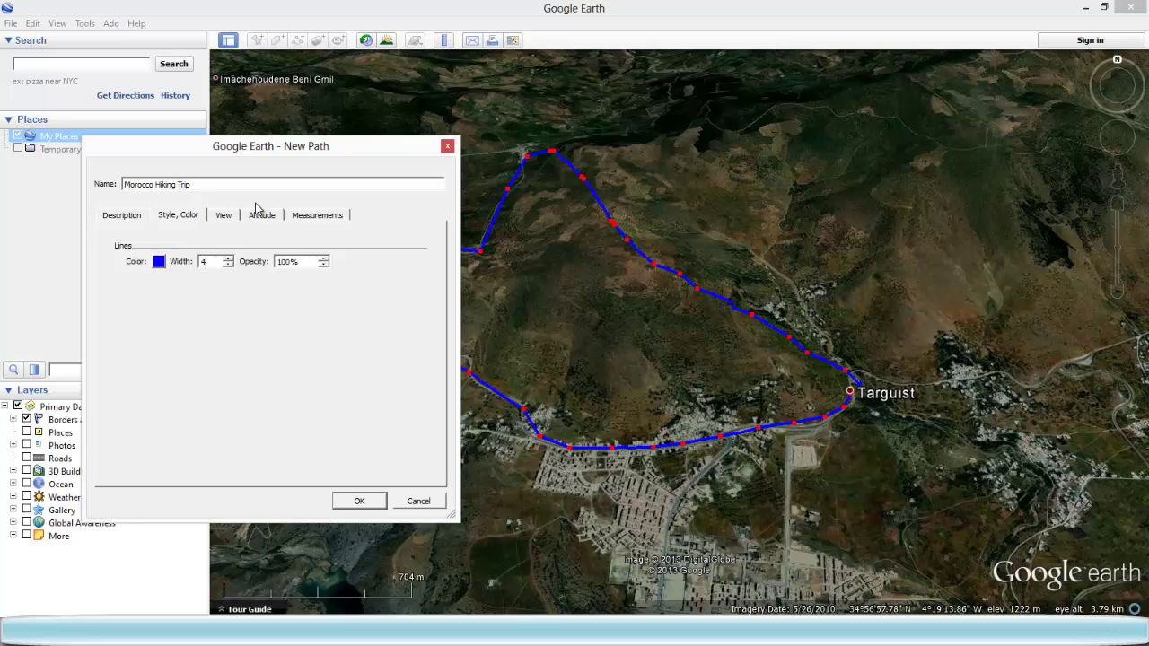
click(158, 261)
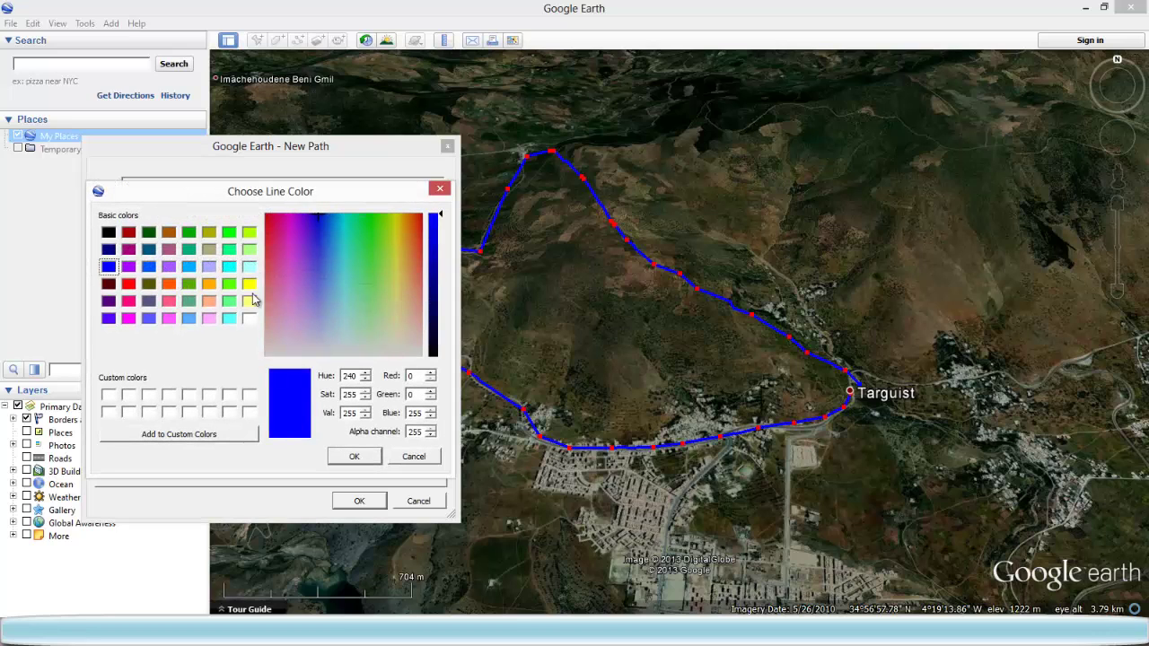
click(188, 248)
click(149, 233)
click(347, 456)
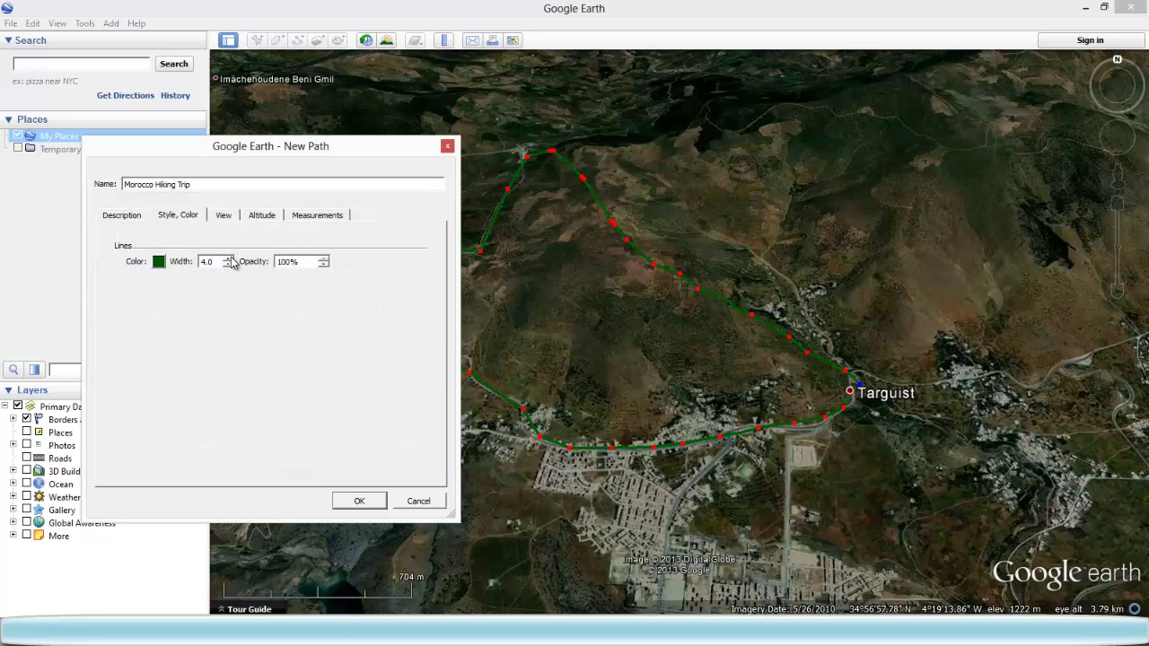
click(360, 502)
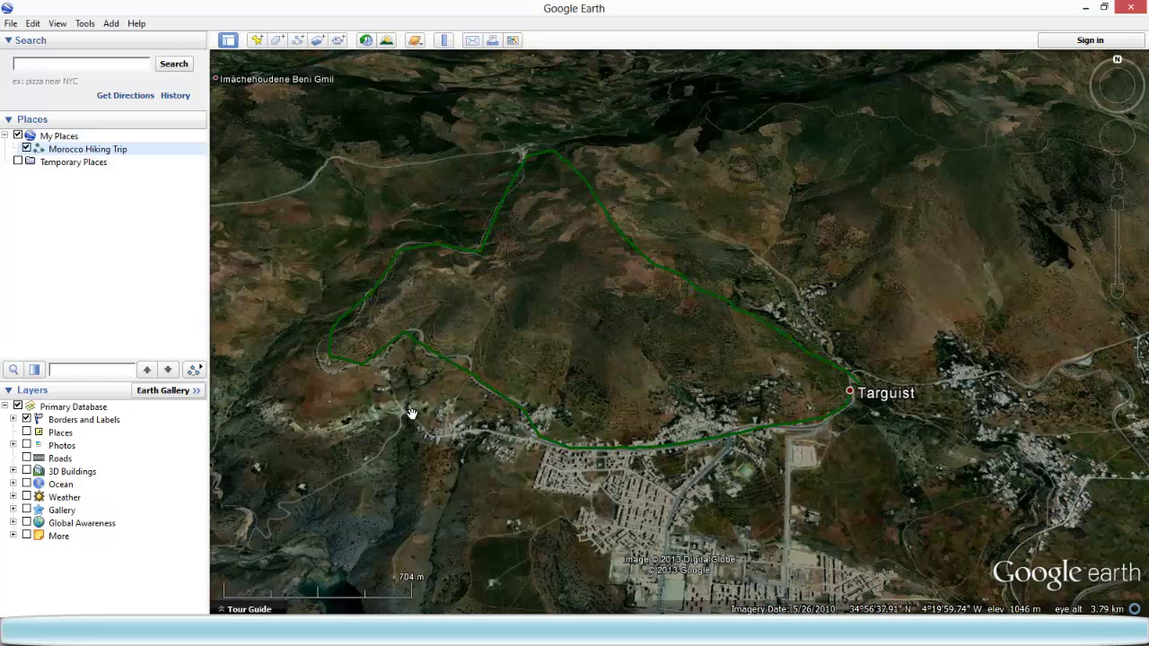
drag(576, 291, 577, 249)
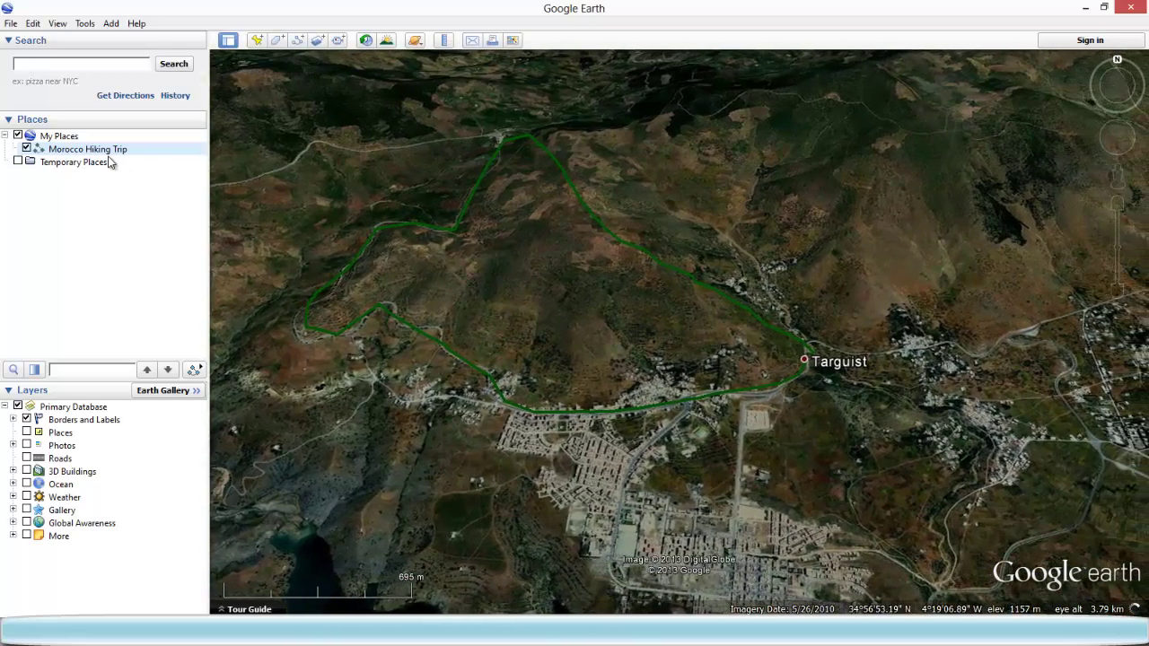
Open the path's properties and show its measured length in kilometres (8.57 km).
click(101, 151)
right_click(102, 149)
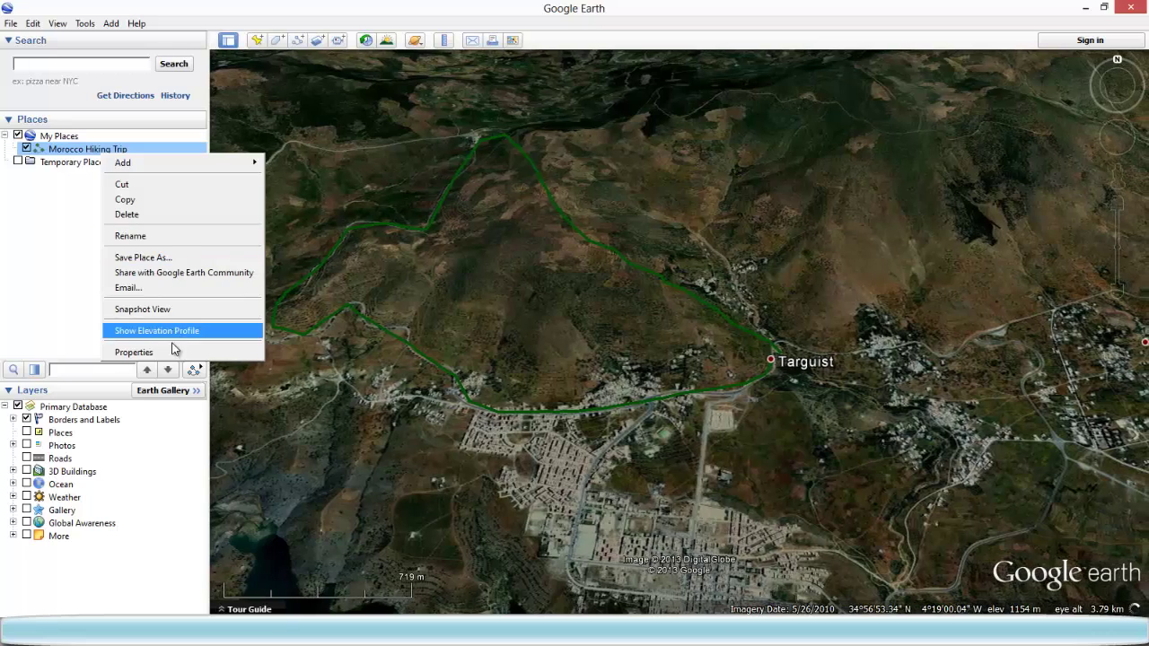
click(260, 349)
click(316, 215)
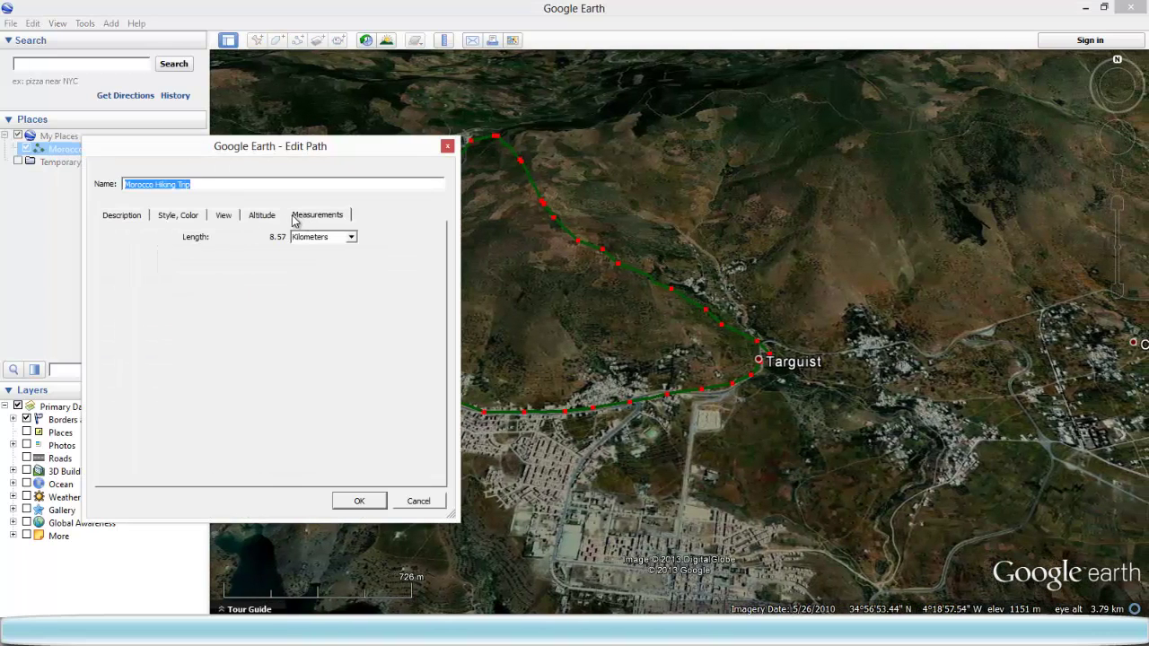
click(351, 239)
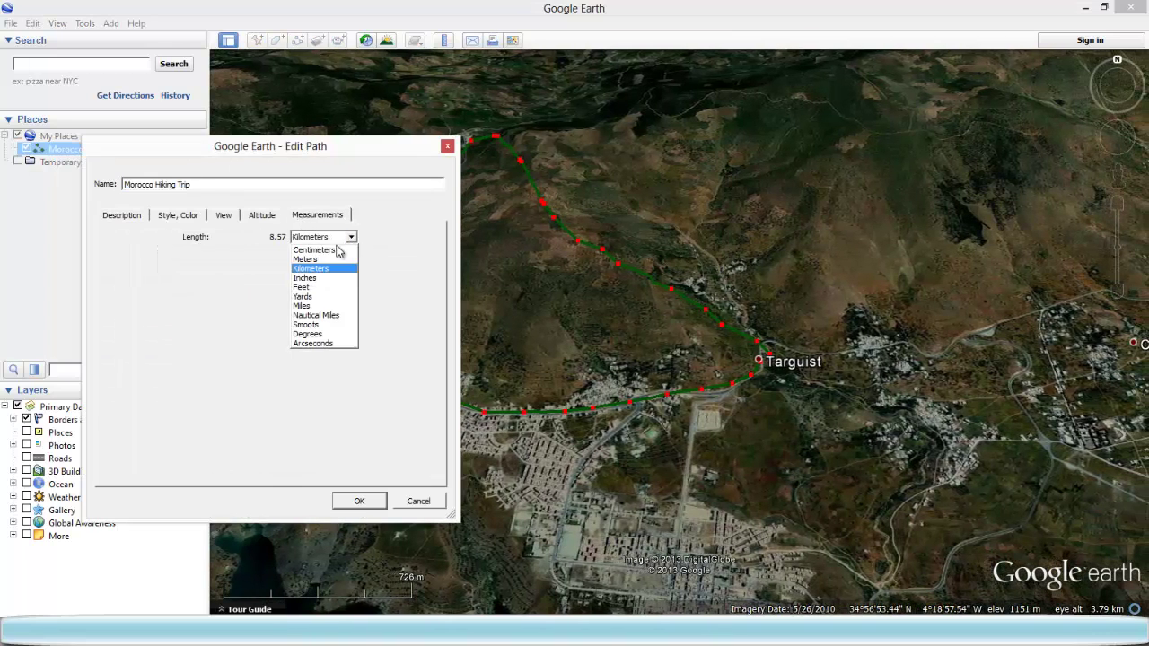
click(309, 269)
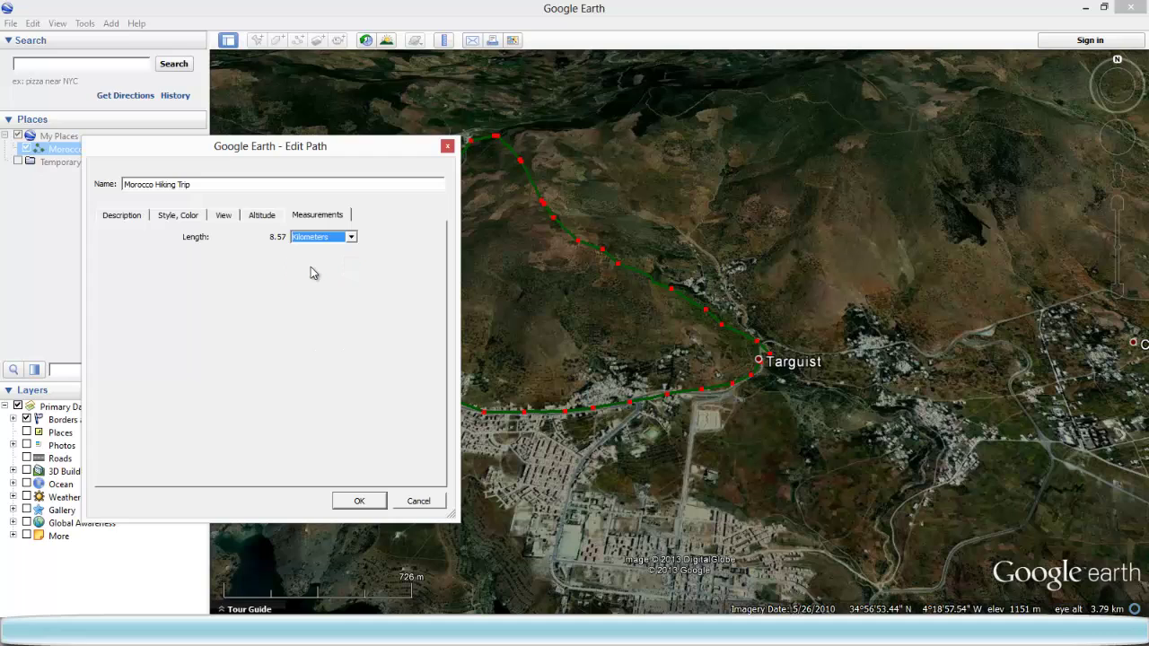
Start adding an image to the path description, then switch to the 'hiking trip morocco' image results.
click(177, 220)
click(140, 220)
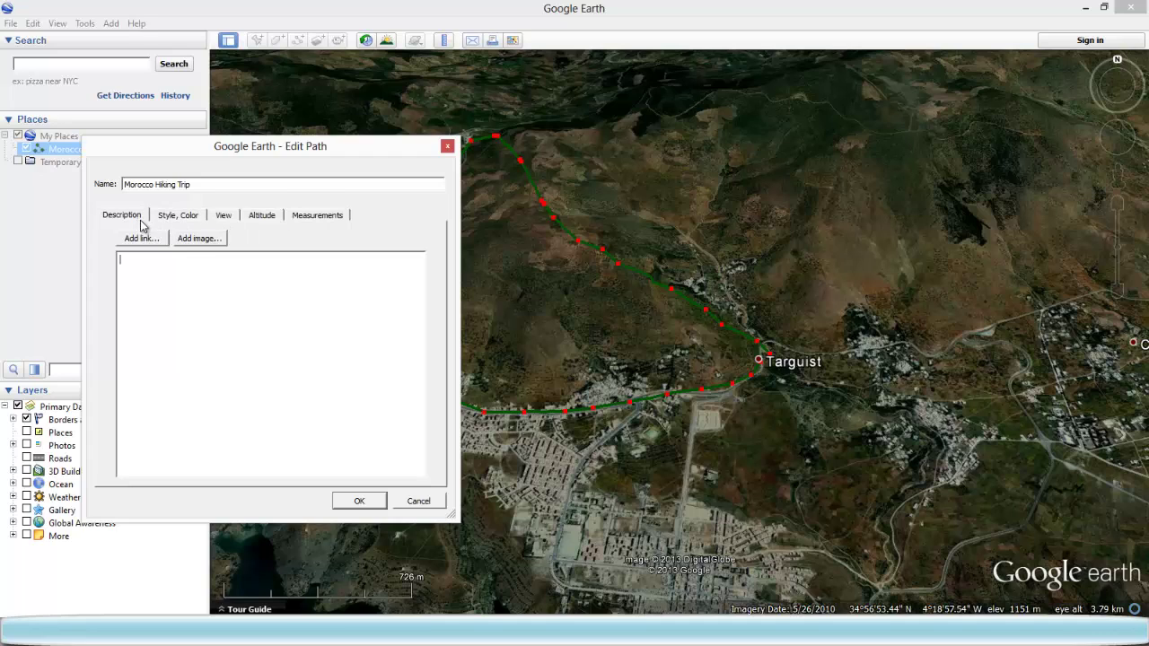
click(199, 238)
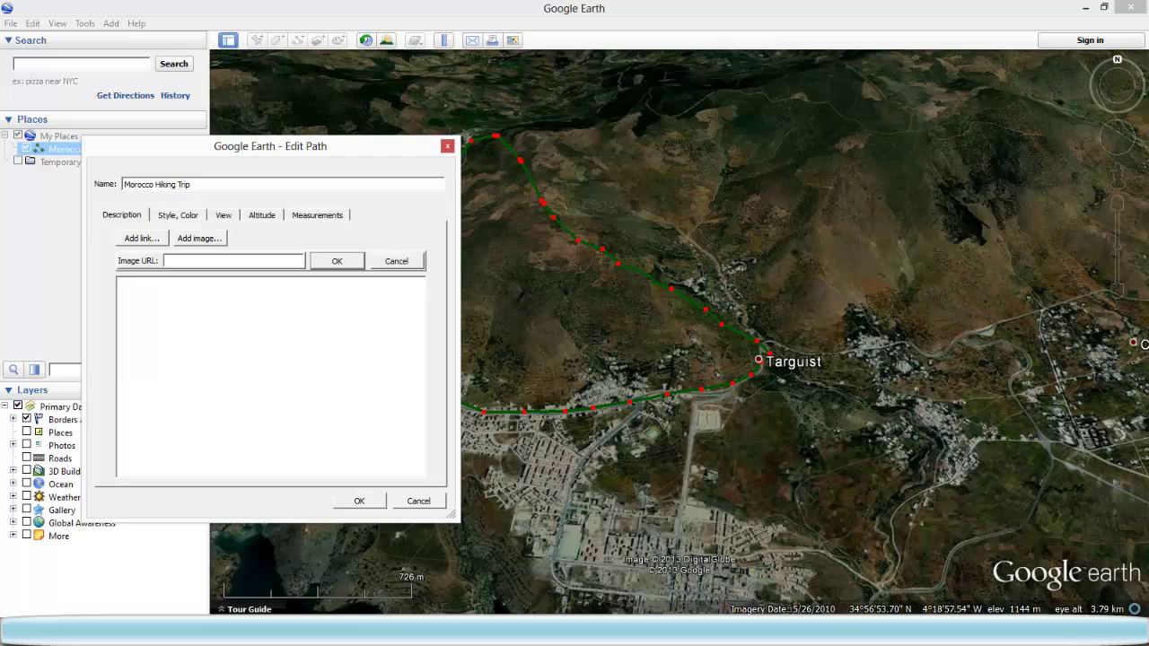
key(alt+Tab)
mouse_move(103, 173)
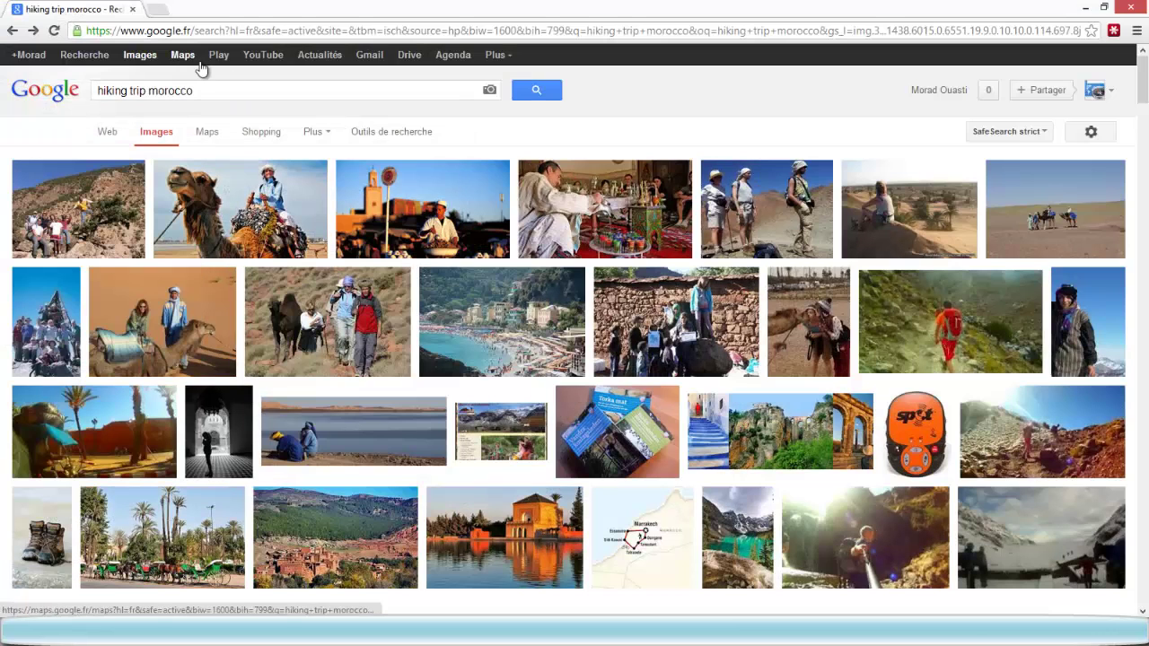
Copy the hikers-with-camel photo's image URL and return to Google Earth's Edit Path dialog.
click(177, 91)
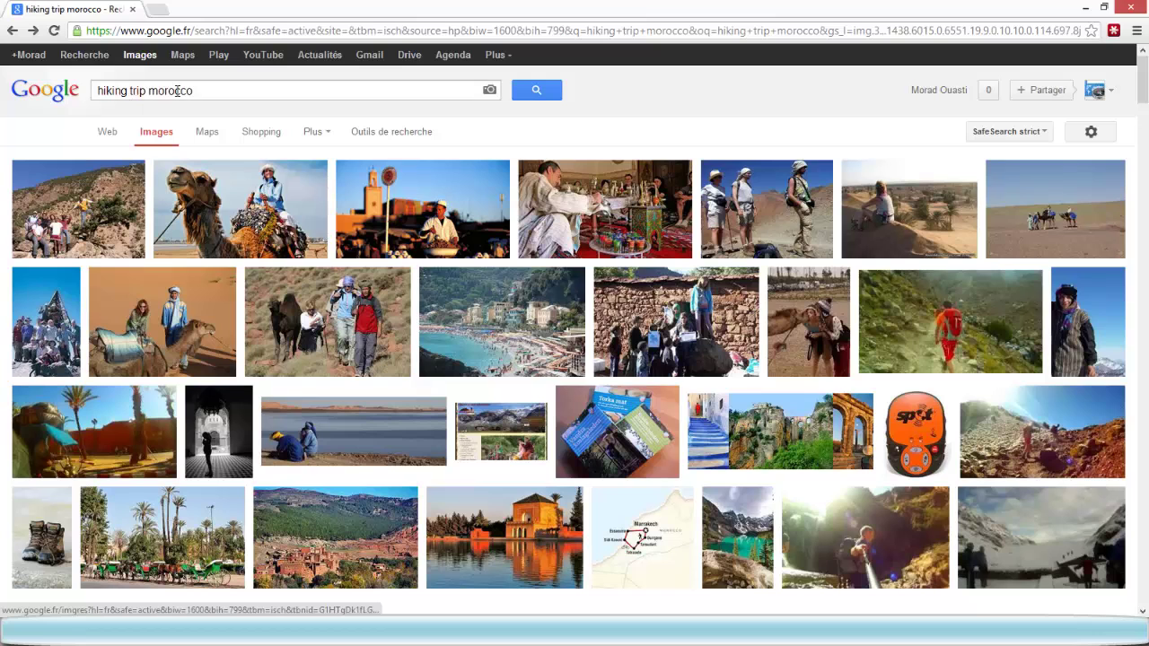
click(546, 93)
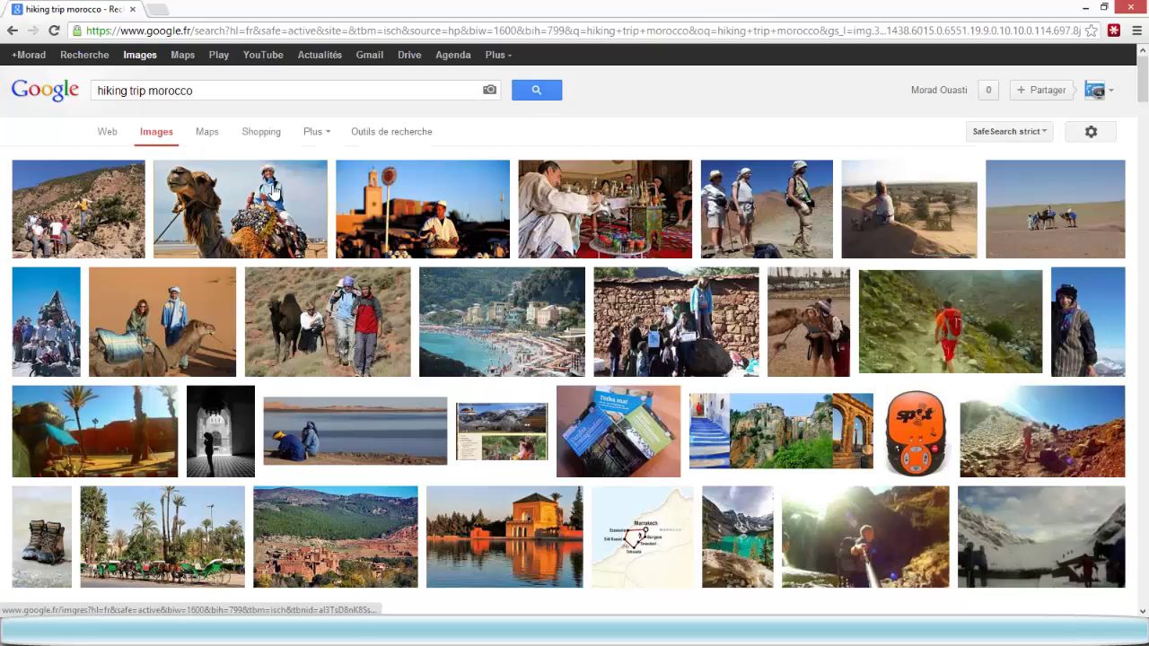
mouse_move(350, 308)
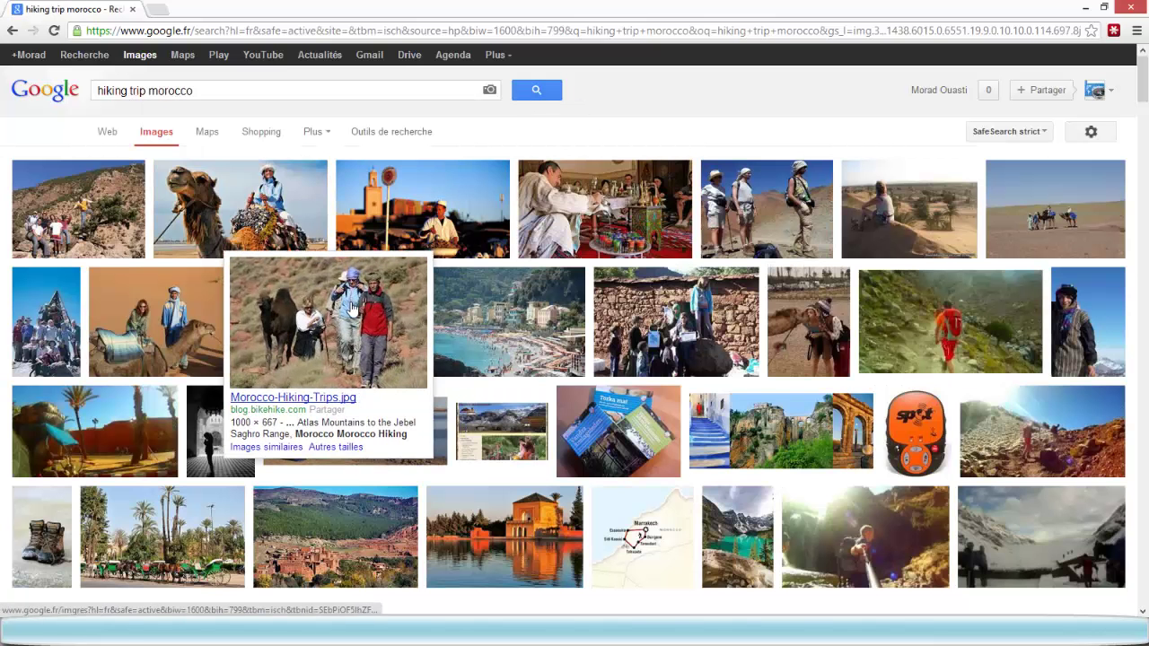
right_click(350, 305)
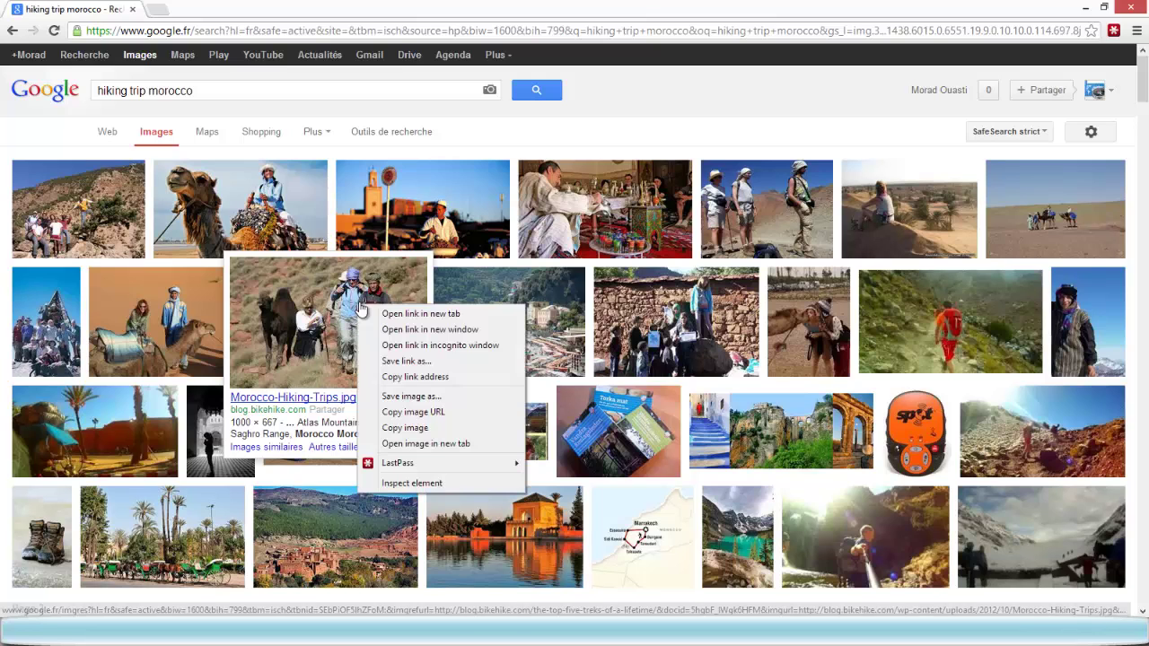
click(350, 308)
right_click(471, 290)
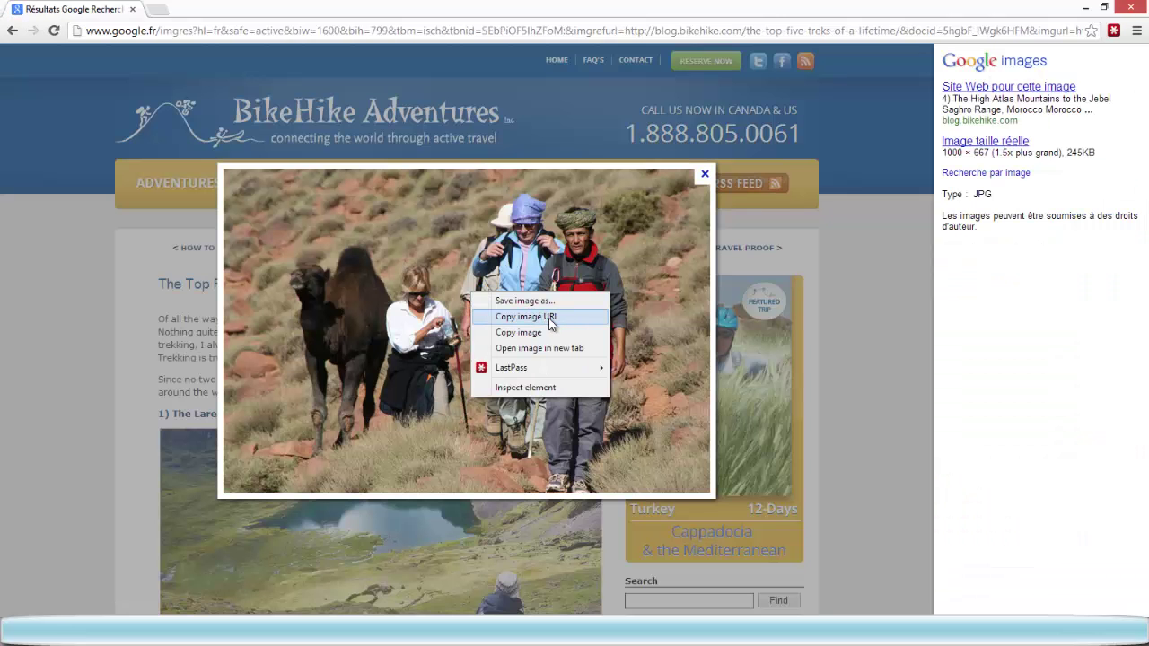
click(550, 319)
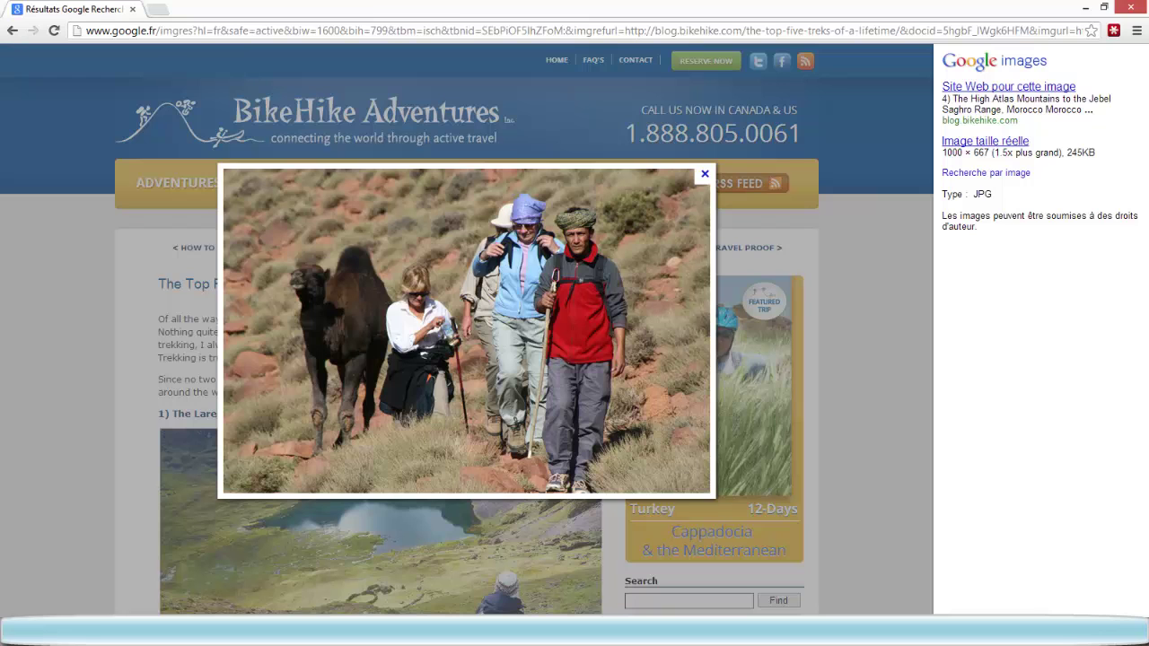
key(alt+Tab)
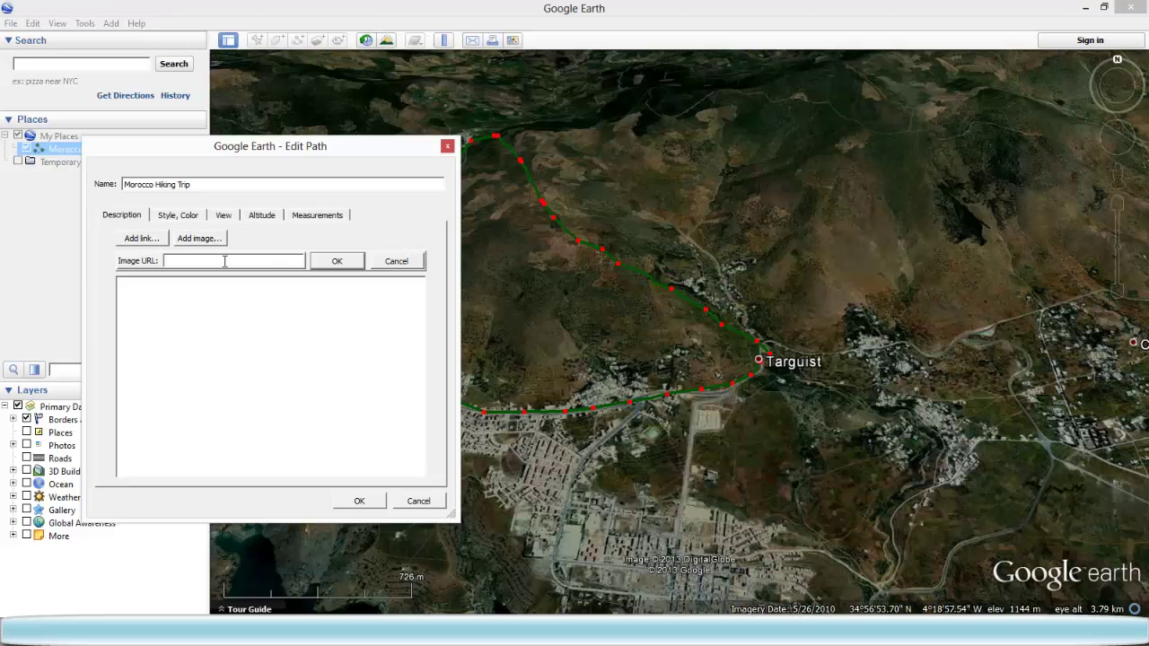
Paste the Morocco-Hiking-Trips.jpg address as the image URL and save the description.
right_click(225, 261)
click(260, 333)
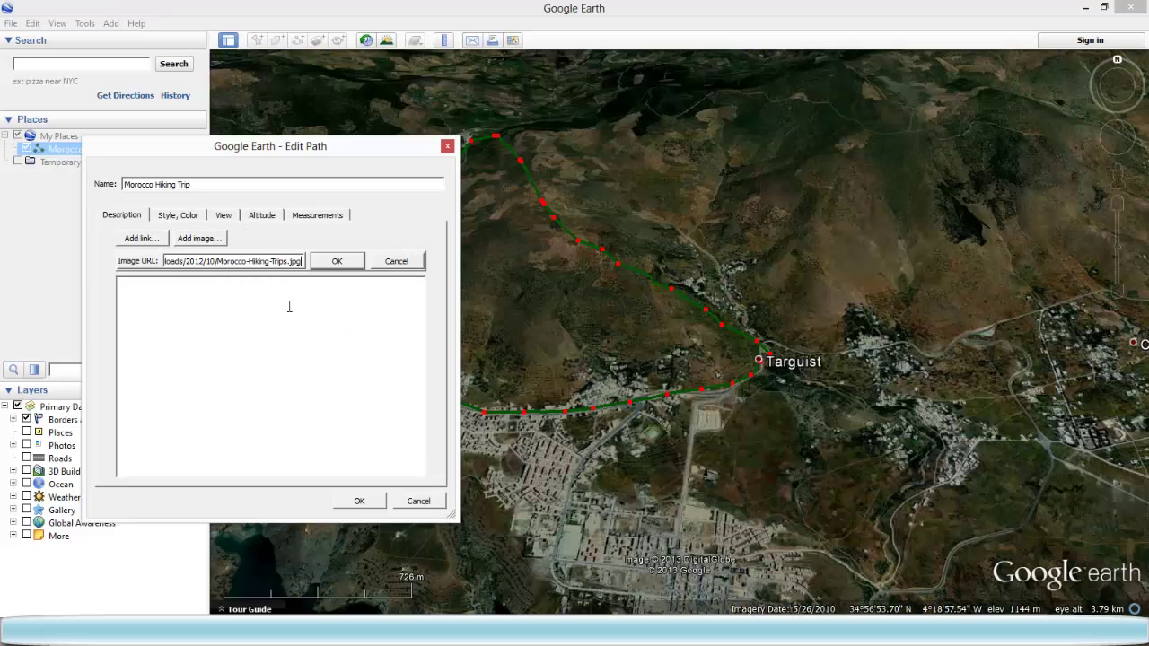
click(337, 262)
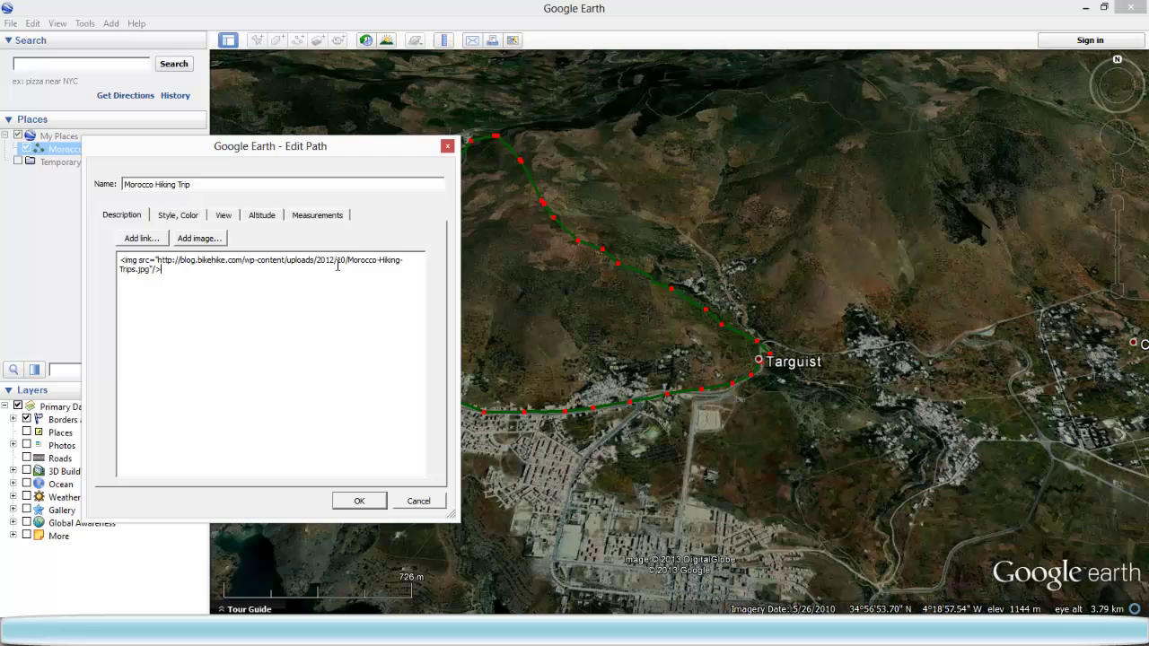
click(360, 501)
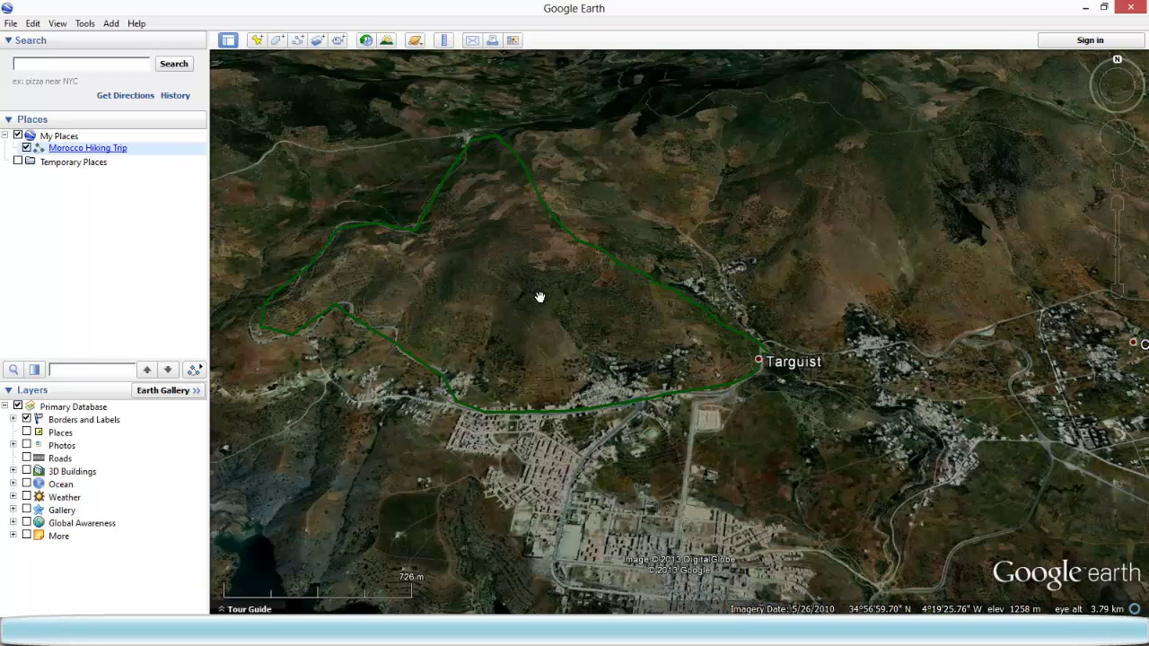
Display the trail's elevation profile: 8.64 km, 1059–1322 m, gain 384 m.
drag(549, 333, 615, 322)
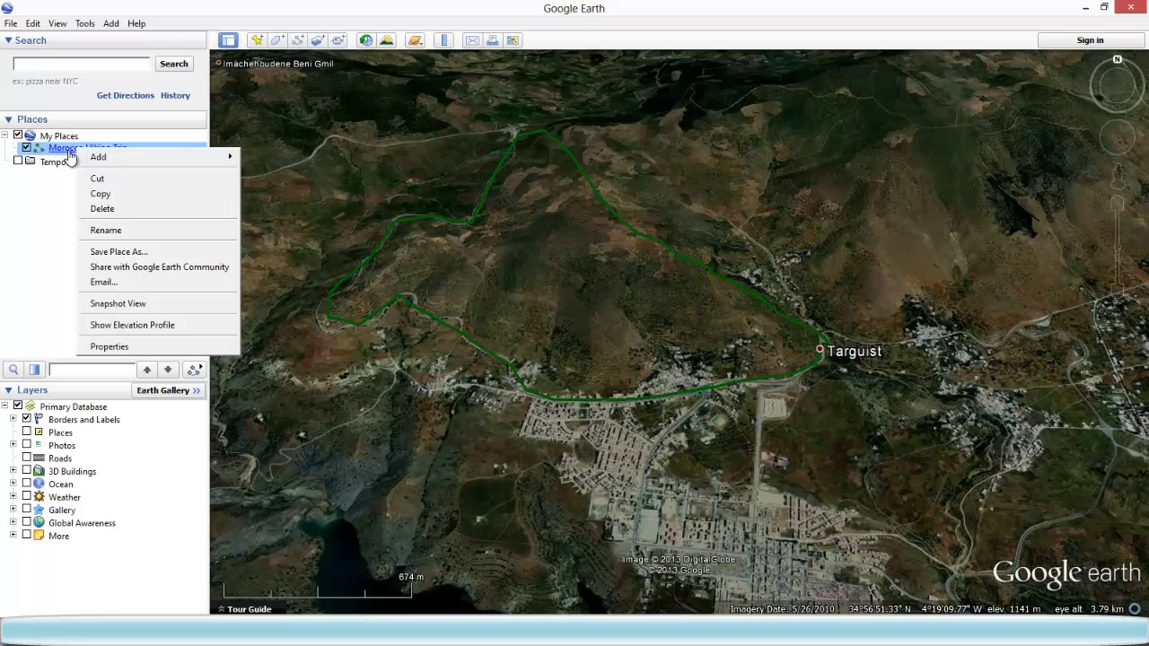
click(132, 326)
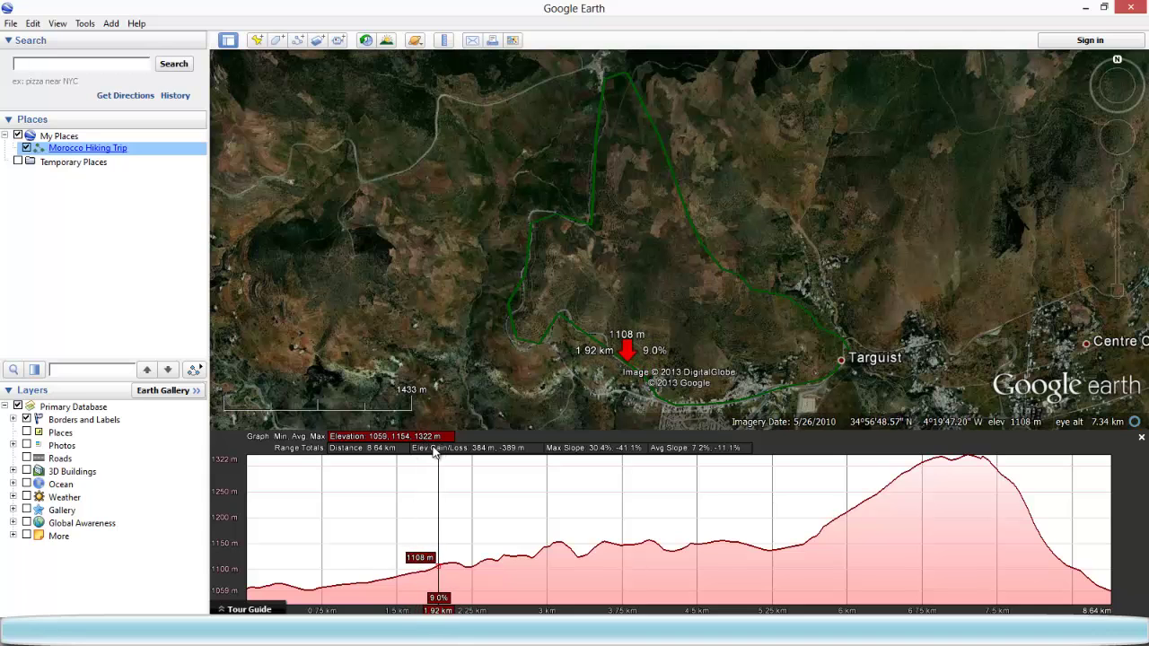
Zoom, pan and rotate to a close-up of the green route beside the road near Targuist.
scroll(741, 387, up, 1)
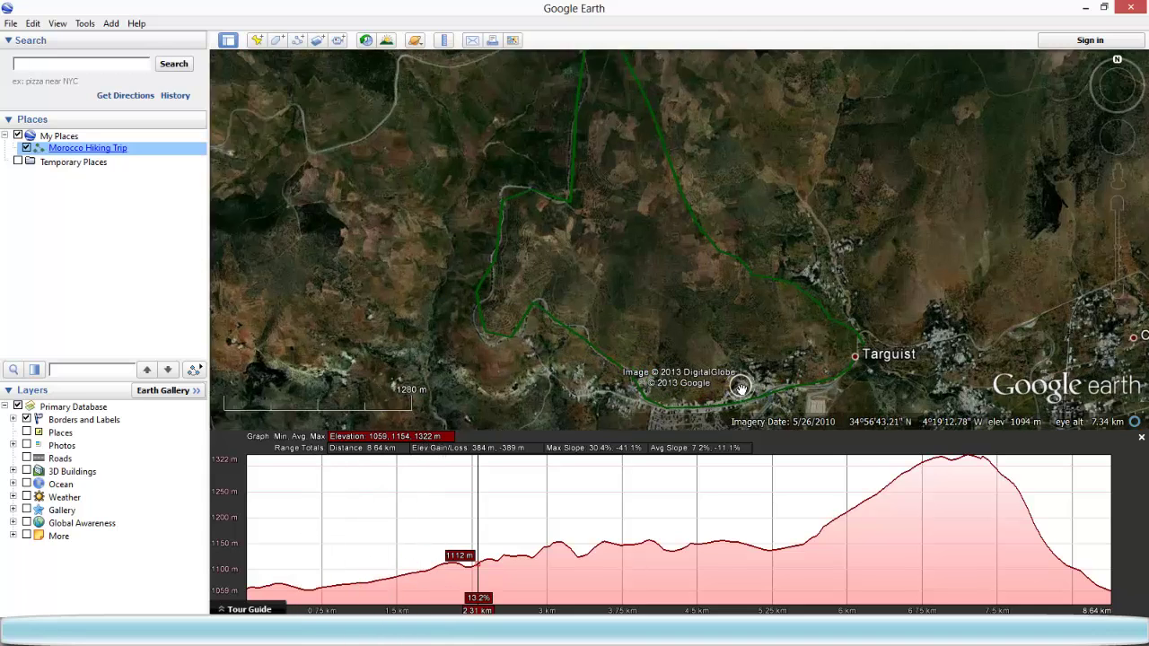
drag(979, 359, 801, 329)
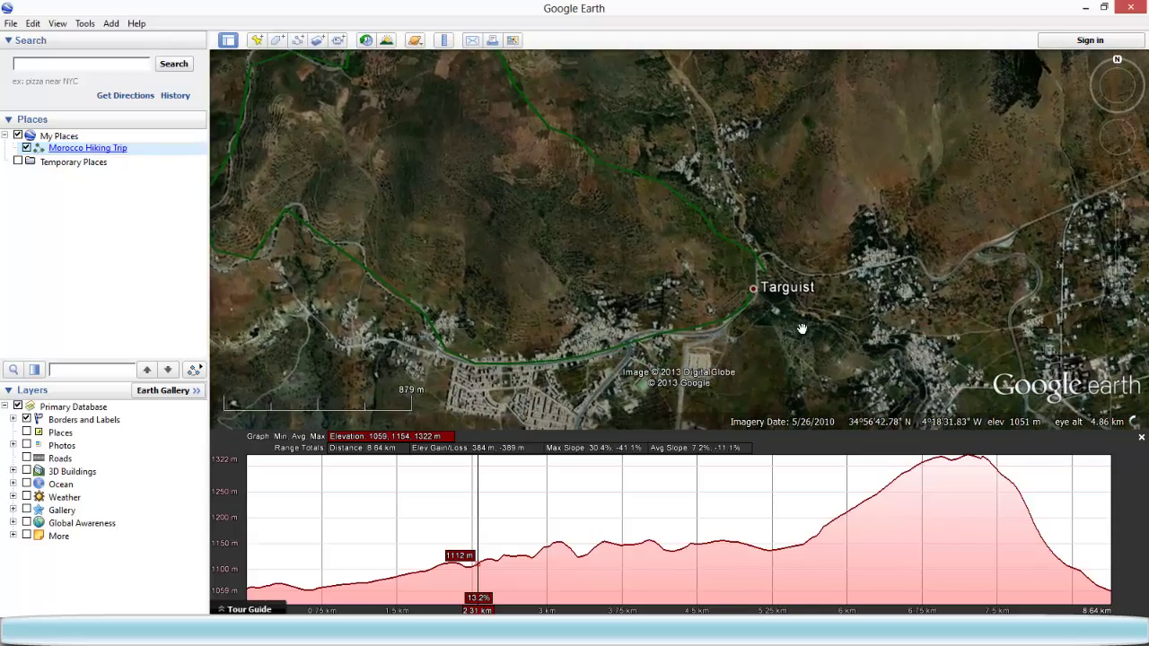
scroll(776, 306, up, 4)
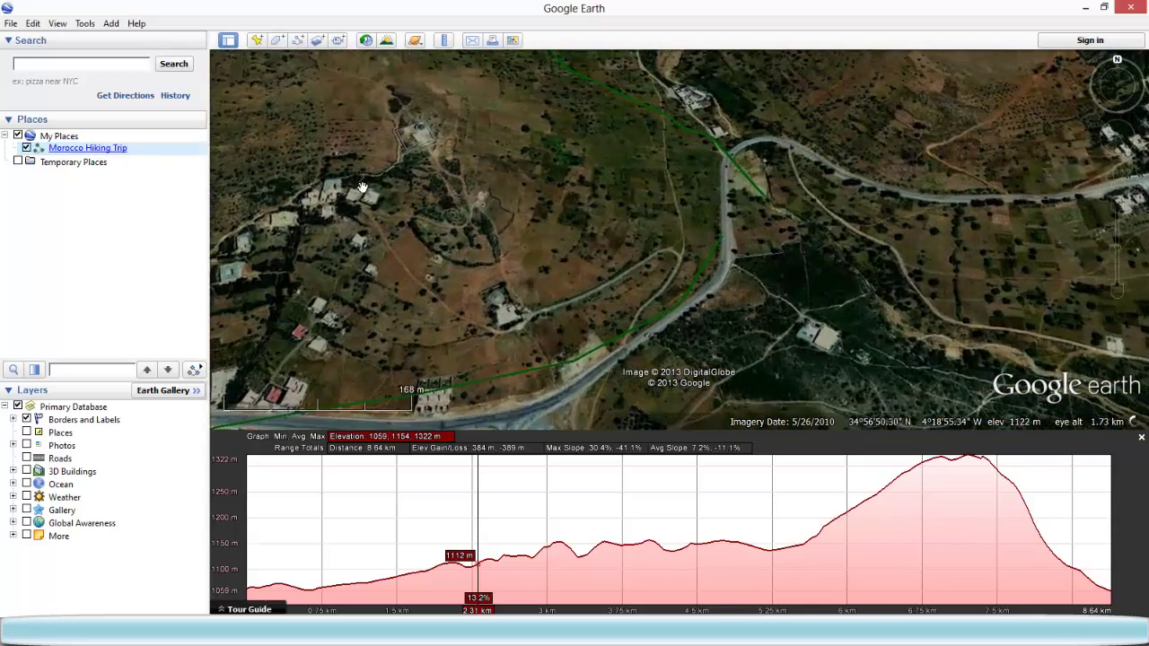
drag(362, 187, 341, 106)
drag(810, 197, 718, 255)
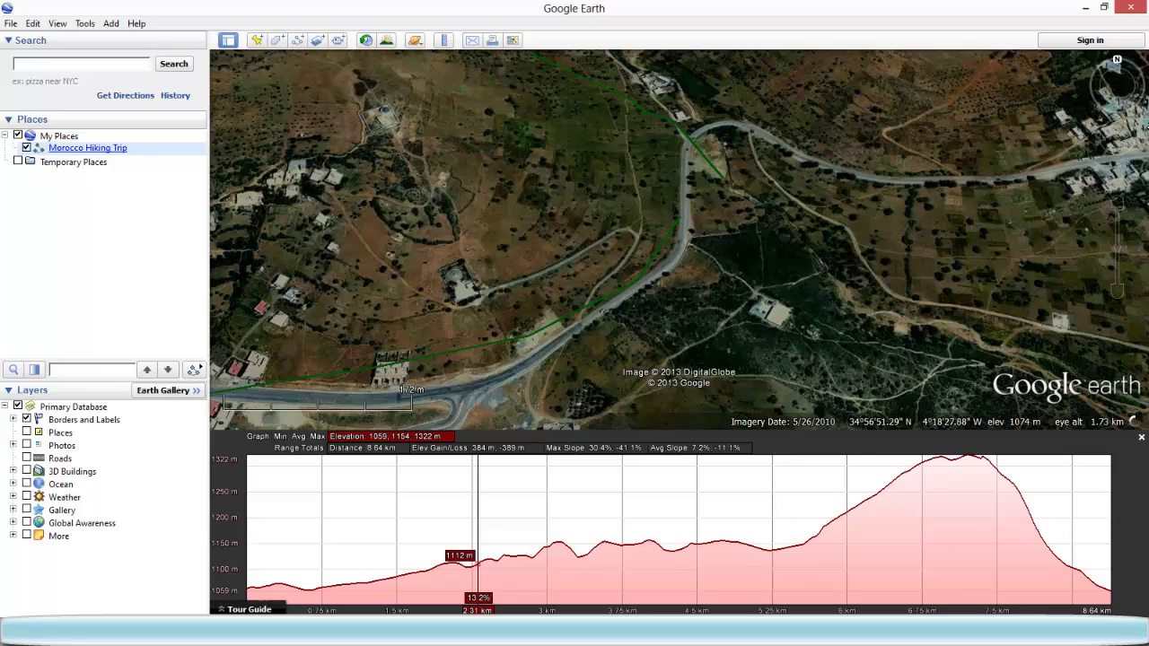
drag(1127, 65, 1142, 110)
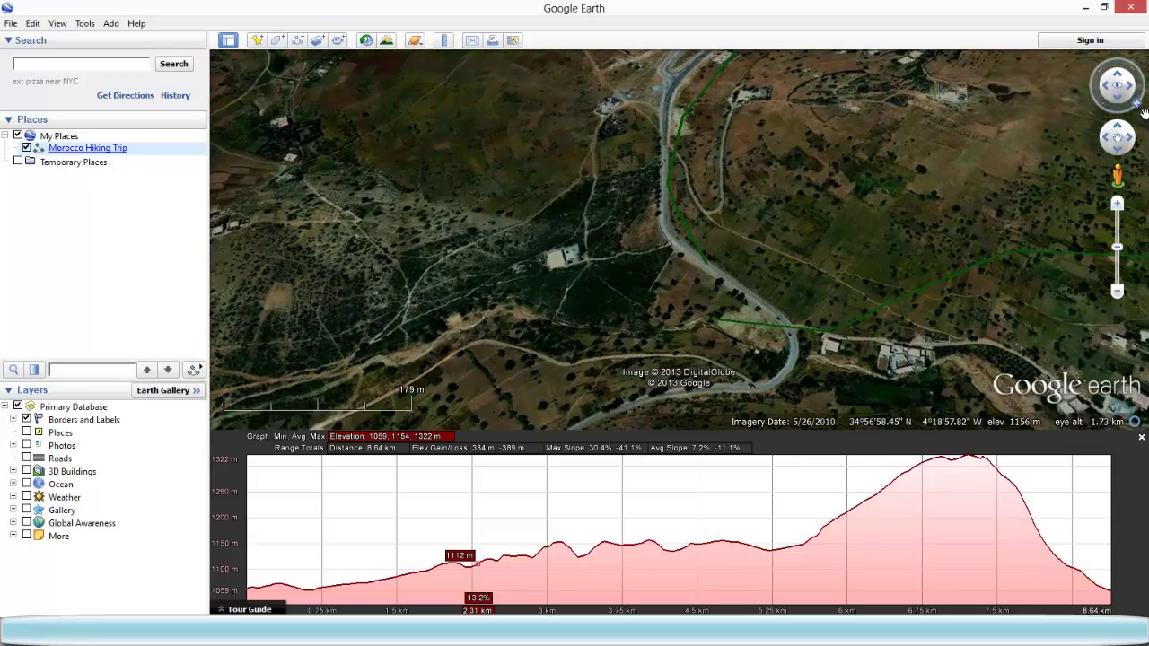
drag(808, 148, 790, 215)
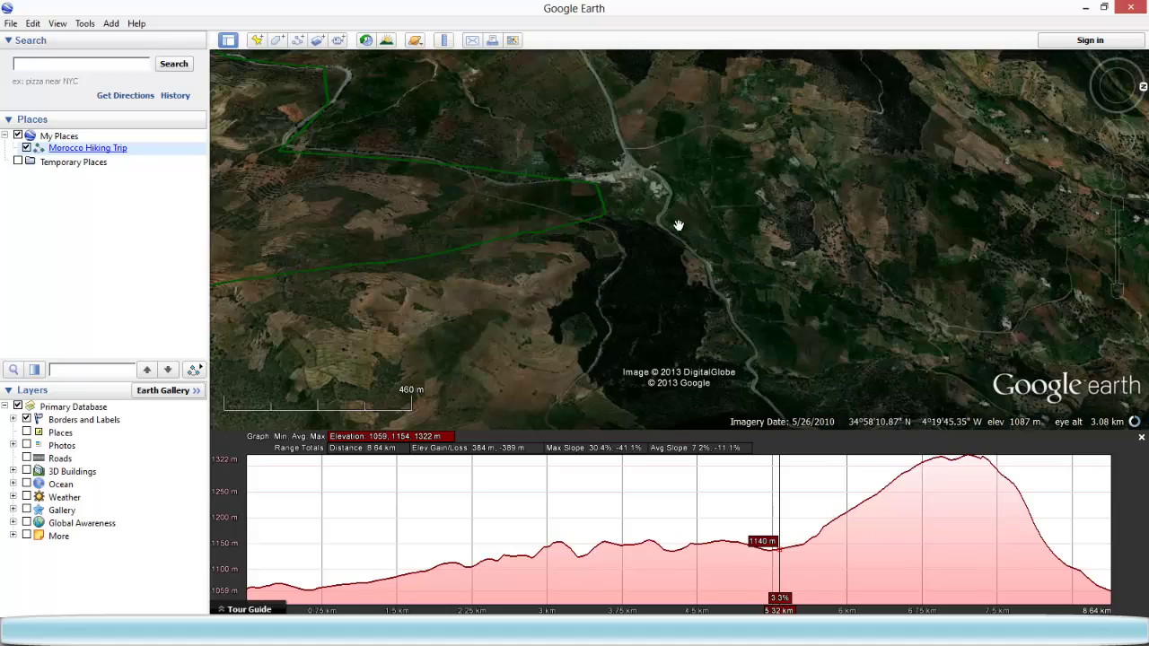
Zoom in on a route corner, zoom back out, and pan to show more of the hilly stretch.
scroll(631, 200, up, 3)
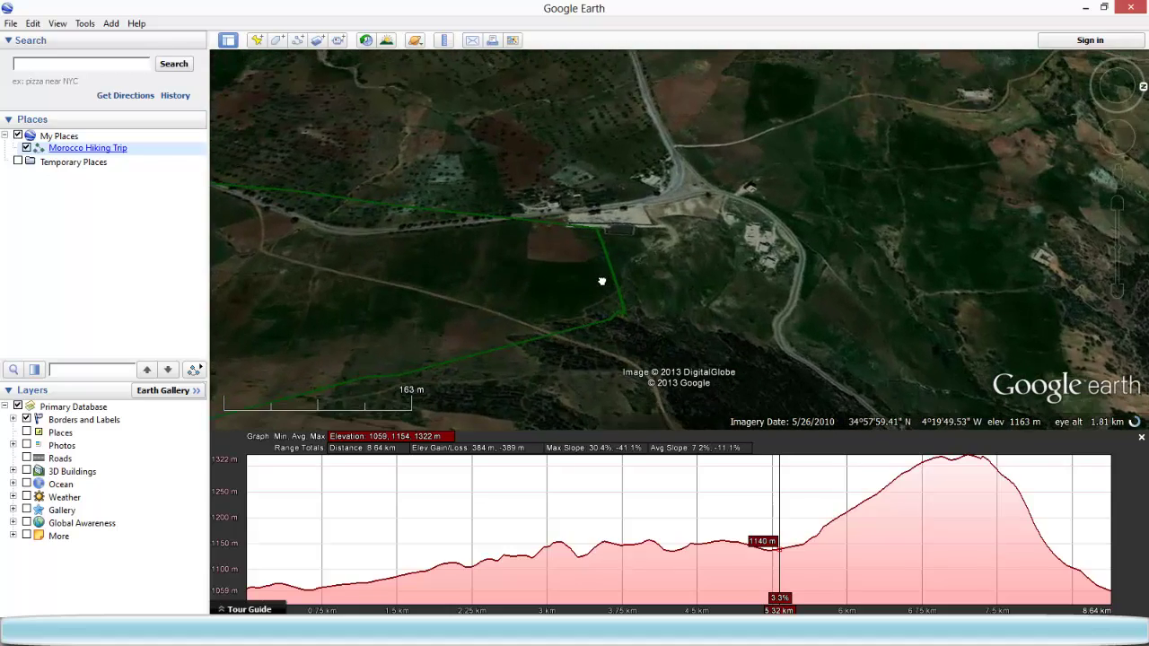
scroll(605, 269, up, 2)
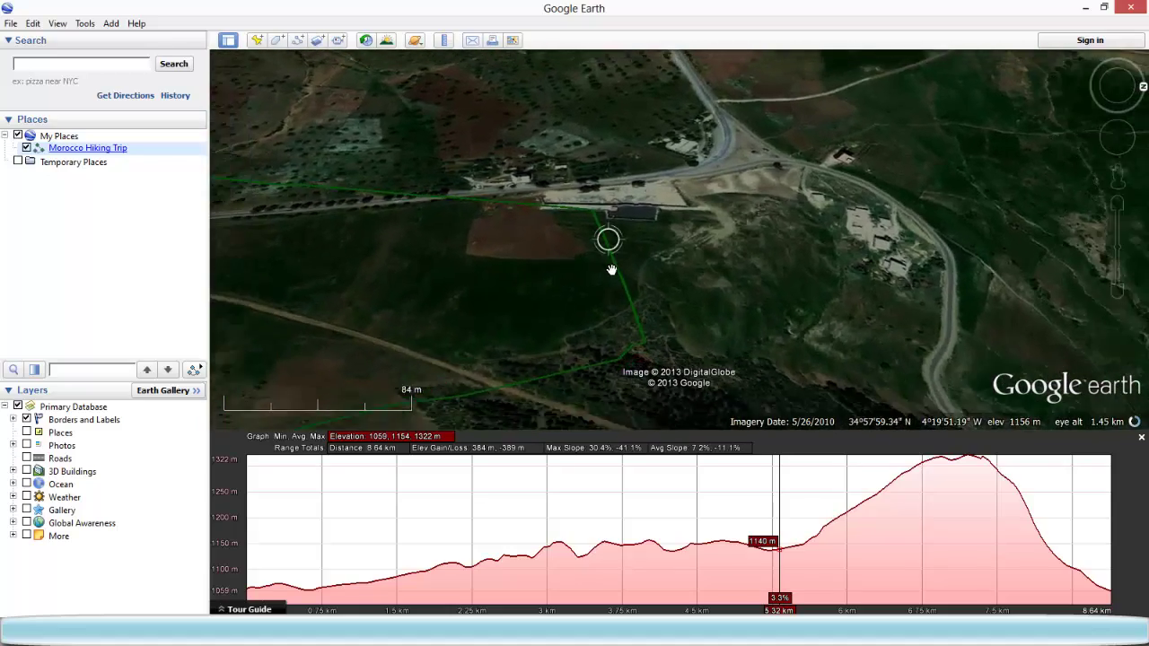
scroll(619, 275, down, 4)
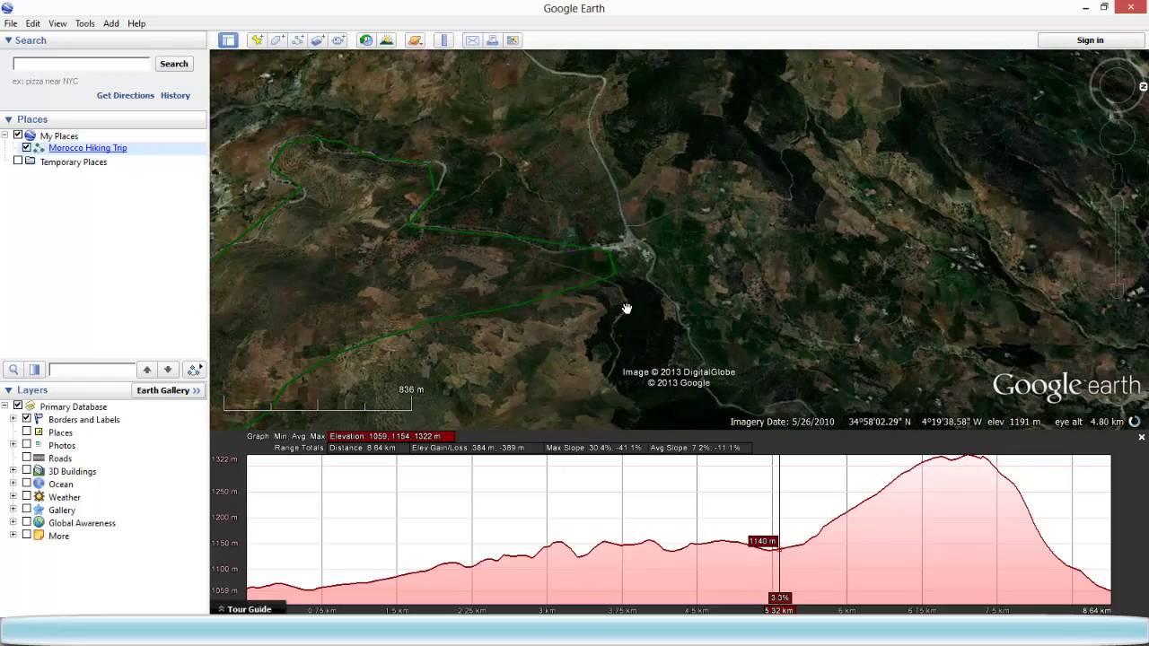
drag(637, 342, 626, 309)
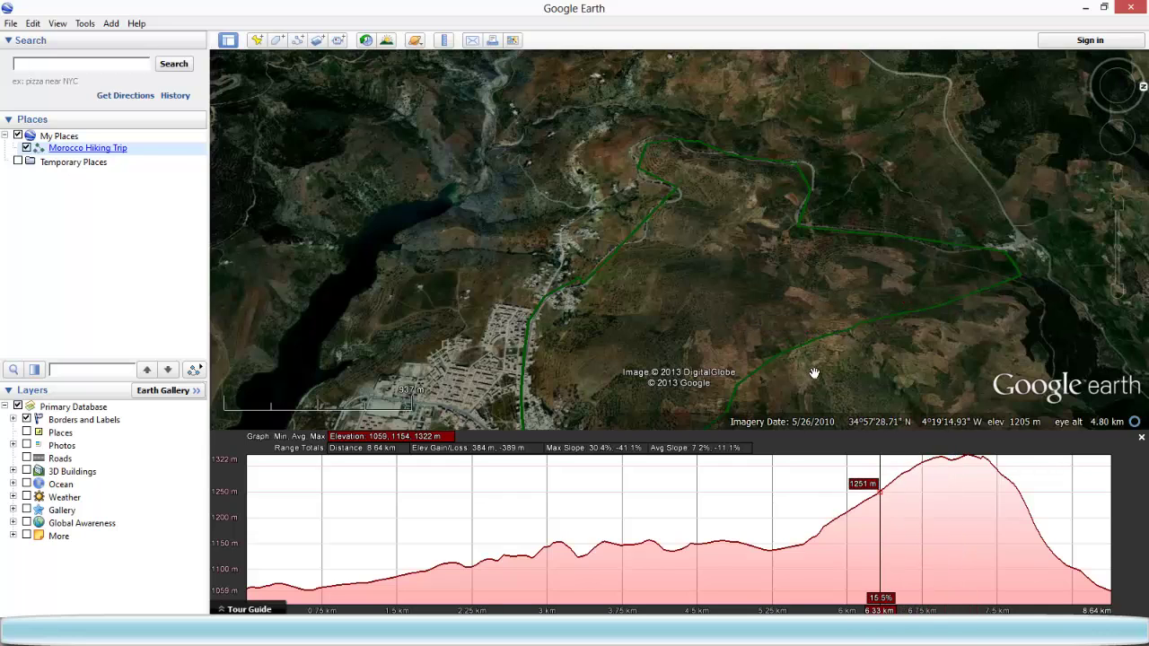
Zoom and tilt the 3D view to look over Targuist at the trail's end.
scroll(808, 351, up, 5)
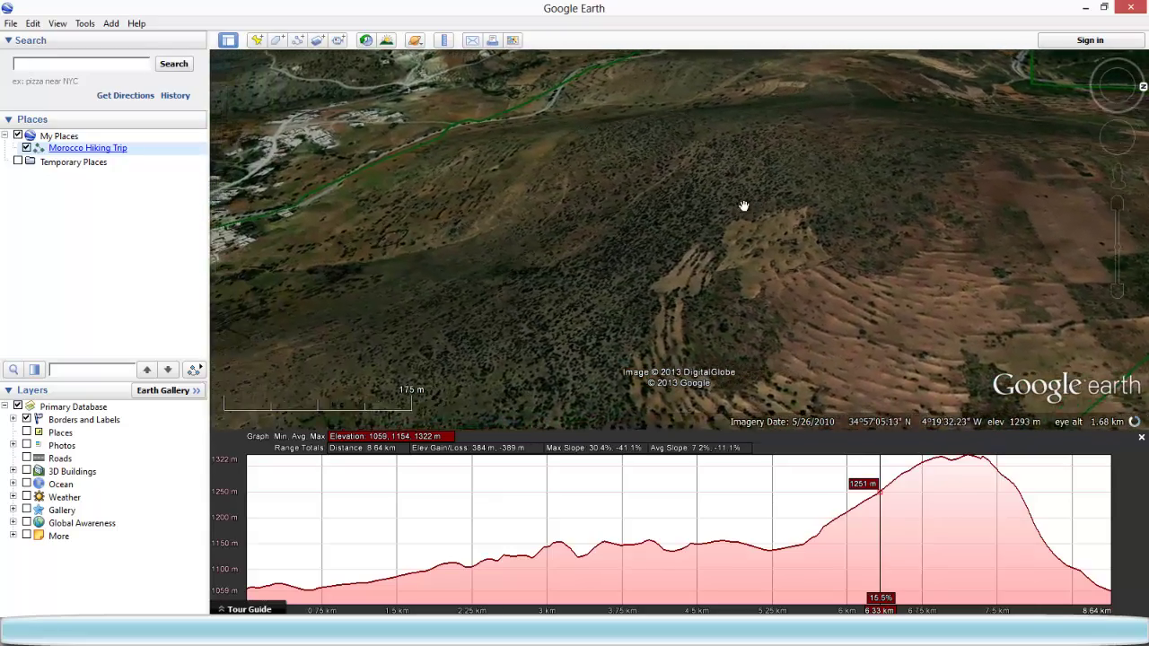
mouse_move(1113, 135)
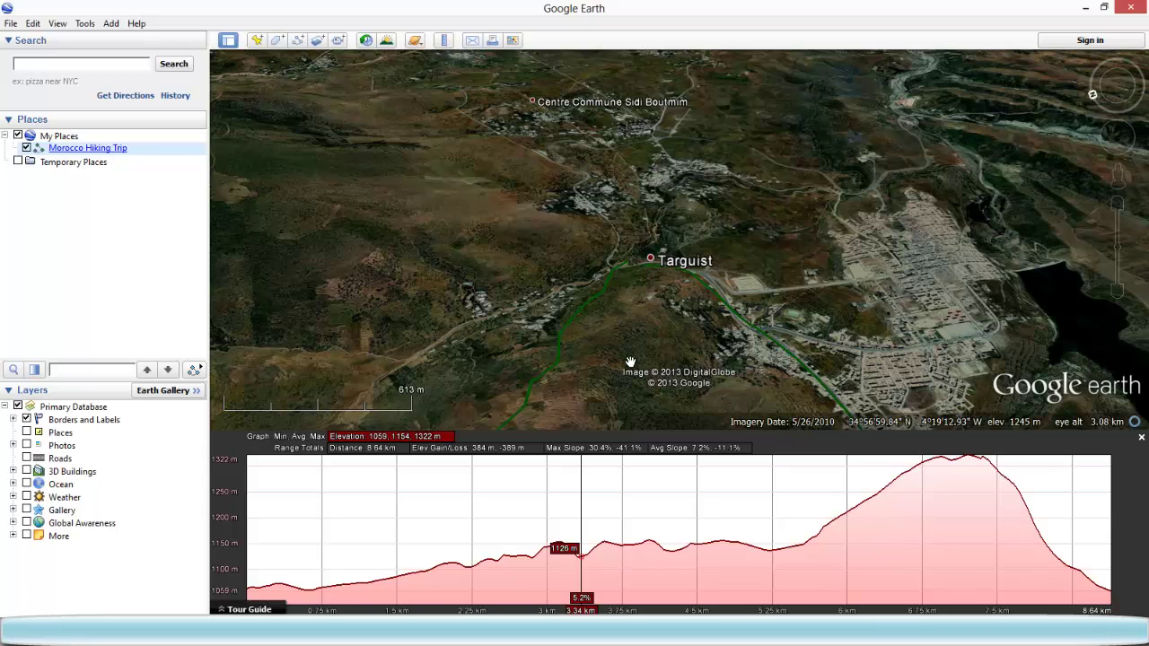
scroll(630, 361, down, 2)
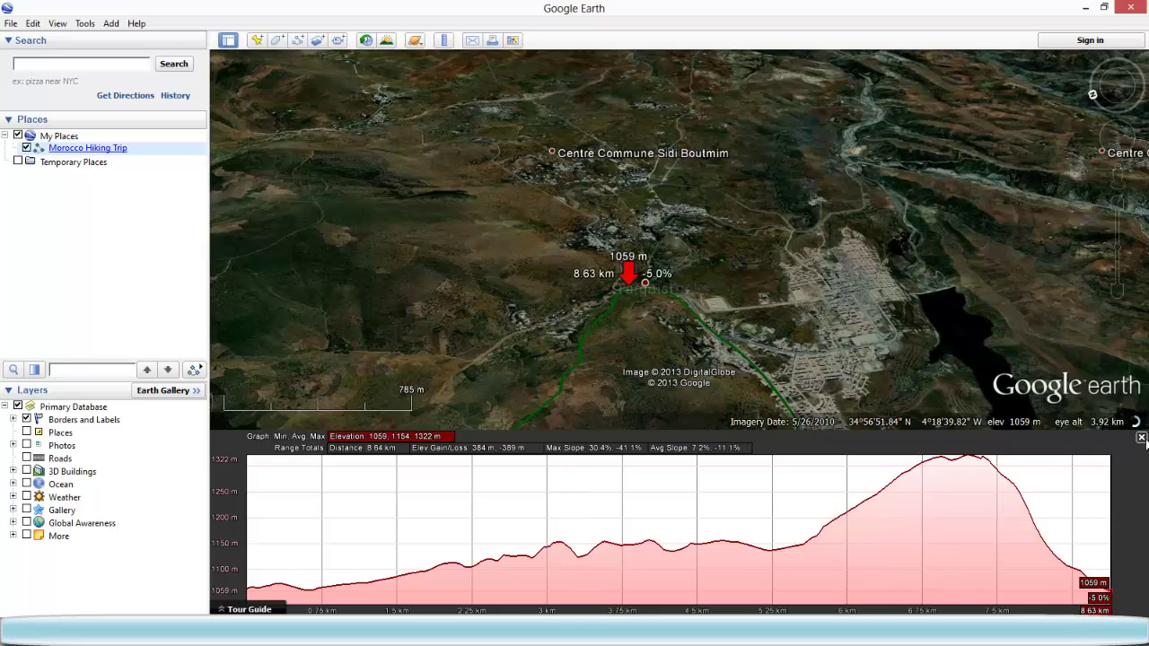